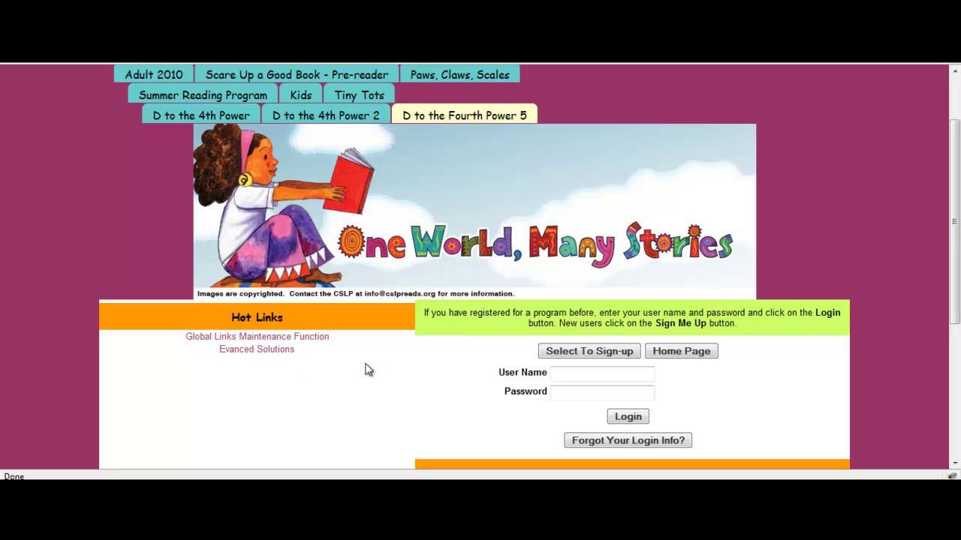
Begin signing up for D to the Fourth Power 5 as a group registration rather than a single person.
{"action": "left_click", "coordinate": [585, 352]}
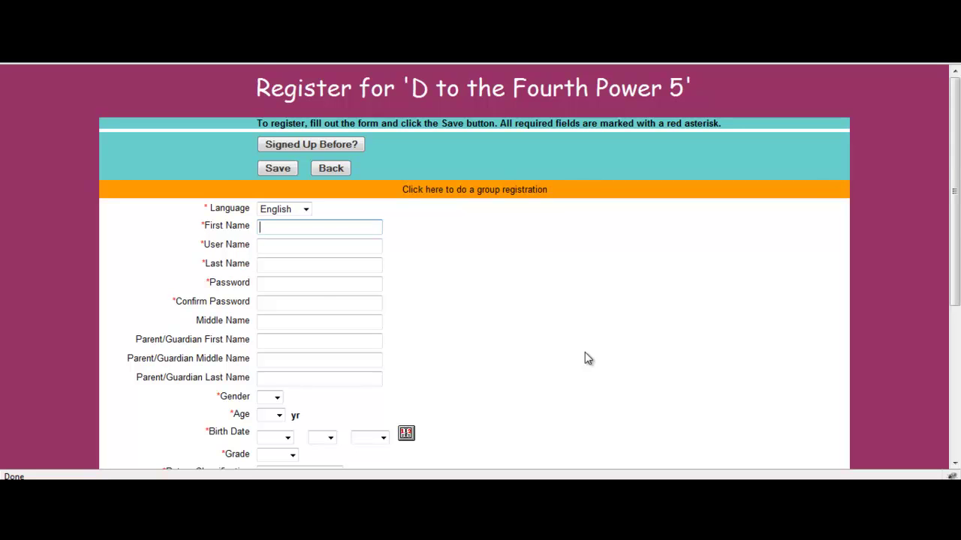
{"action": "left_click", "coordinate": [445, 192]}
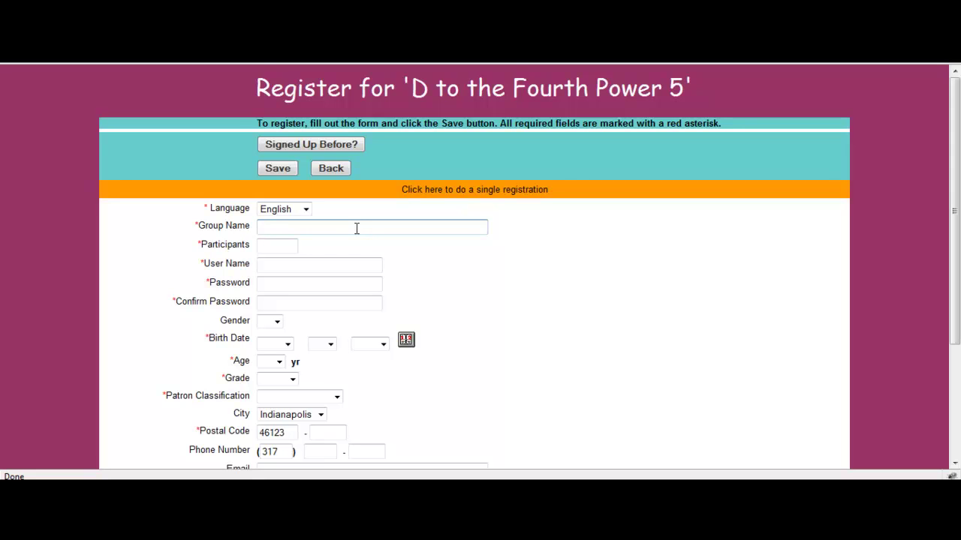
Enter the preschool group's name and 15 participants.
{"action": "type", "text": "Sabrina's Preschool"}
{"action": "left_click", "coordinate": [278, 247]}
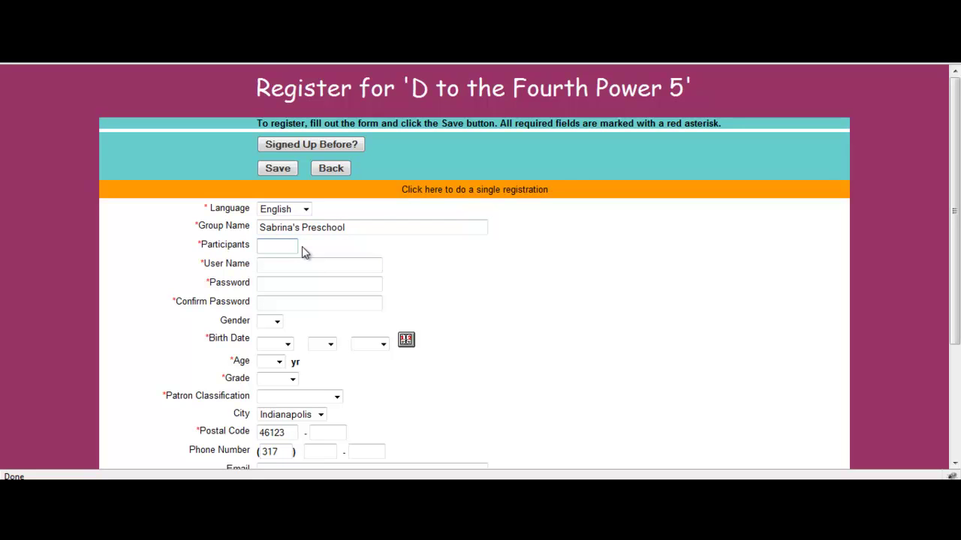
{"action": "type", "text": "15"}
{"action": "left_click", "coordinate": [360, 246]}
Pick the group's user name from the suggestions and enter and confirm the password.
{"action": "left_click", "coordinate": [331, 263]}
{"action": "type", "text": "s"}
{"action": "key", "text": "Down"}
{"action": "key", "text": "Down"}
{"action": "key", "text": "Down"}
{"action": "key", "text": "Tab"}
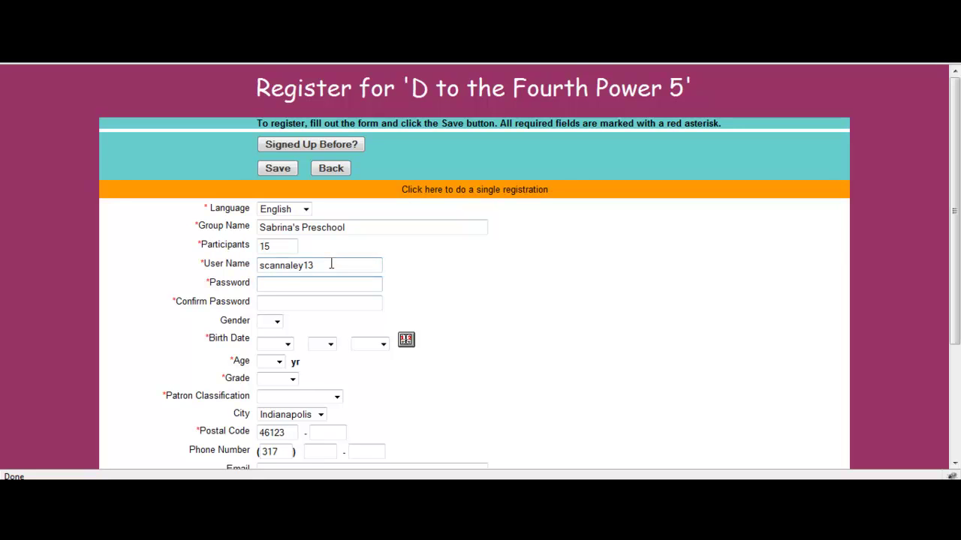
{"action": "type", "text": "********"}
{"action": "key", "text": "Tab"}
{"action": "type", "text": "********"}
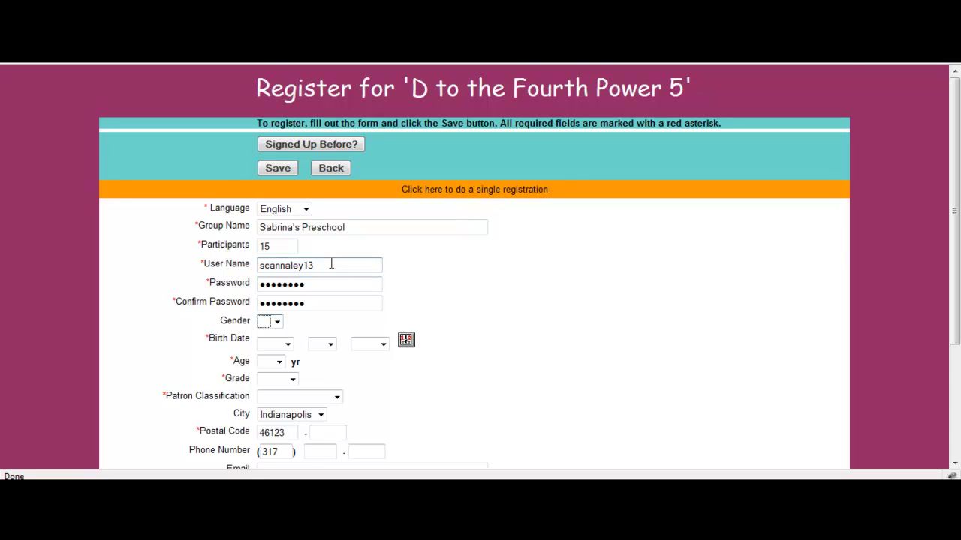
{"action": "key", "text": "Tab"}
{"action": "scroll", "coordinate": [588, 352], "scroll_direction": "down", "scroll_amount": 4}
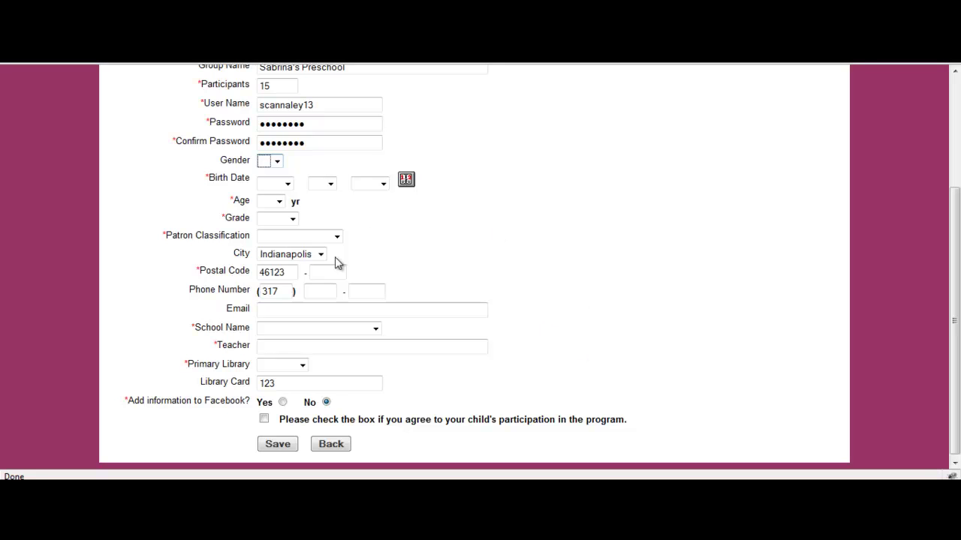
{"action": "key", "text": "f"}
{"action": "left_click", "coordinate": [286, 183]}
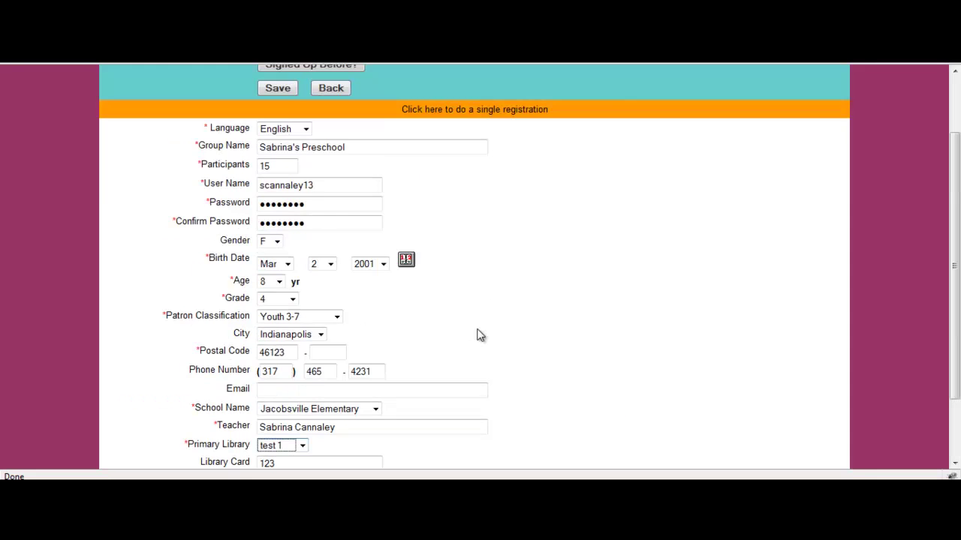
{"action": "scroll", "coordinate": [480, 335], "scroll_direction": "up", "scroll_amount": 2}
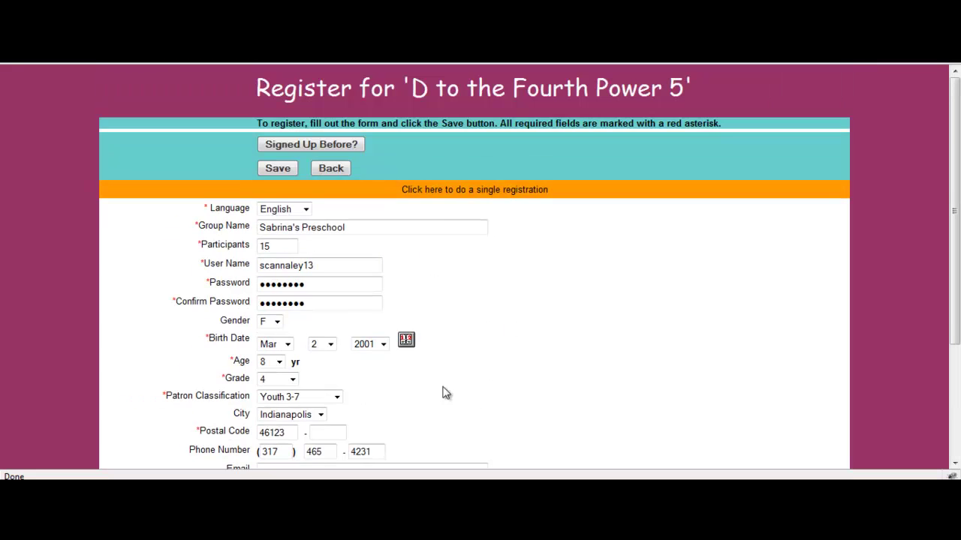
{"action": "scroll", "coordinate": [443, 392], "scroll_direction": "down", "scroll_amount": 4}
{"action": "left_click", "coordinate": [278, 443]}
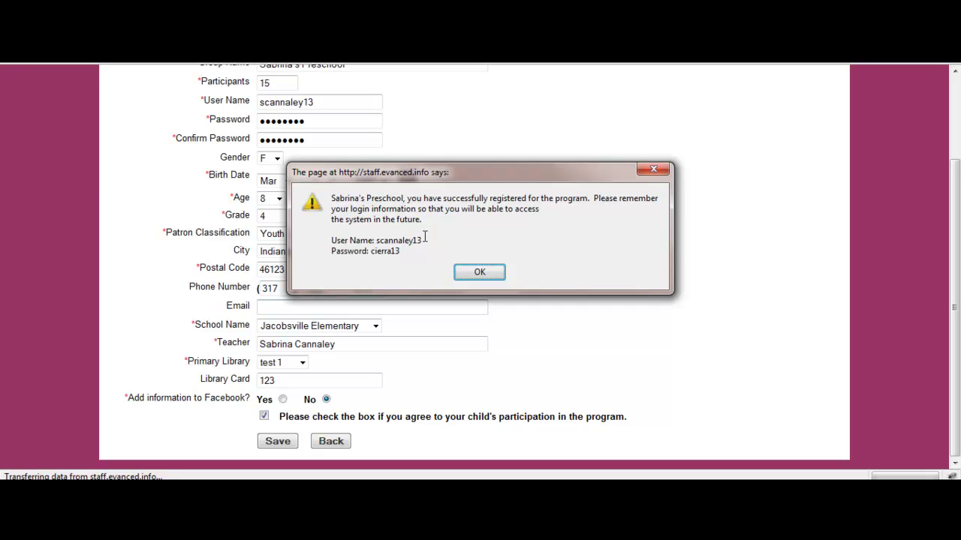
Acknowledge the registration success message and scroll to the Activity Center's Add/View Log.
{"action": "left_click", "coordinate": [481, 274]}
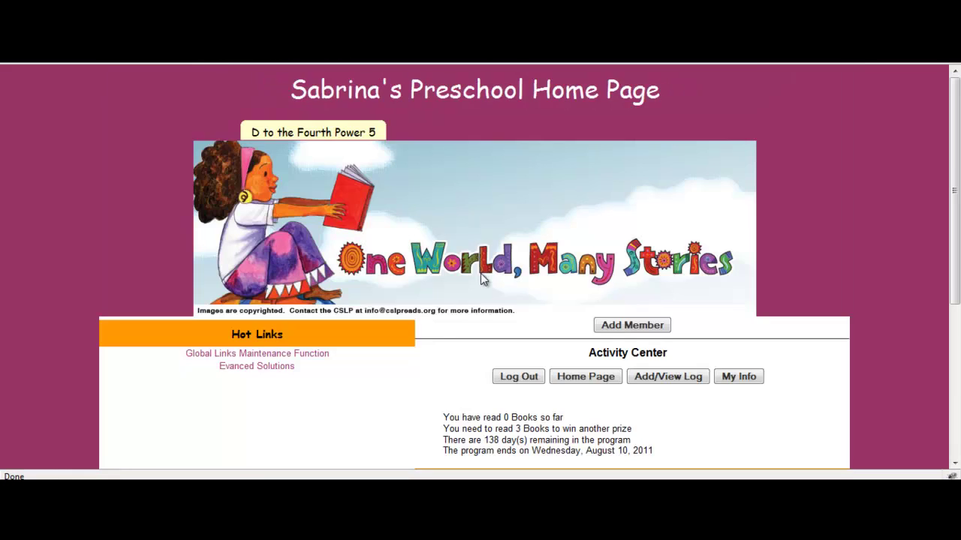
{"action": "scroll", "coordinate": [488, 311], "scroll_direction": "down", "scroll_amount": 2}
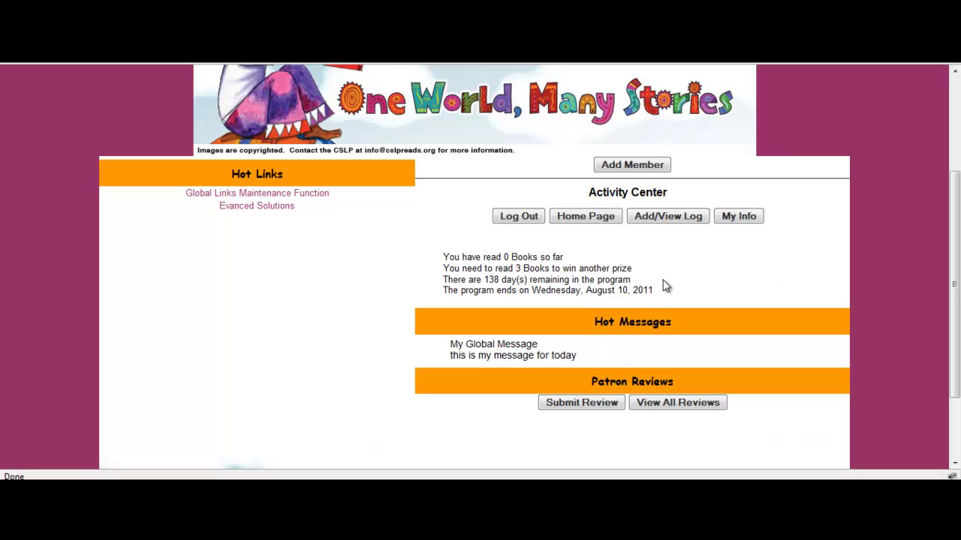
In the group's book log, set the quantity to 6 books.
{"action": "left_click", "coordinate": [644, 217]}
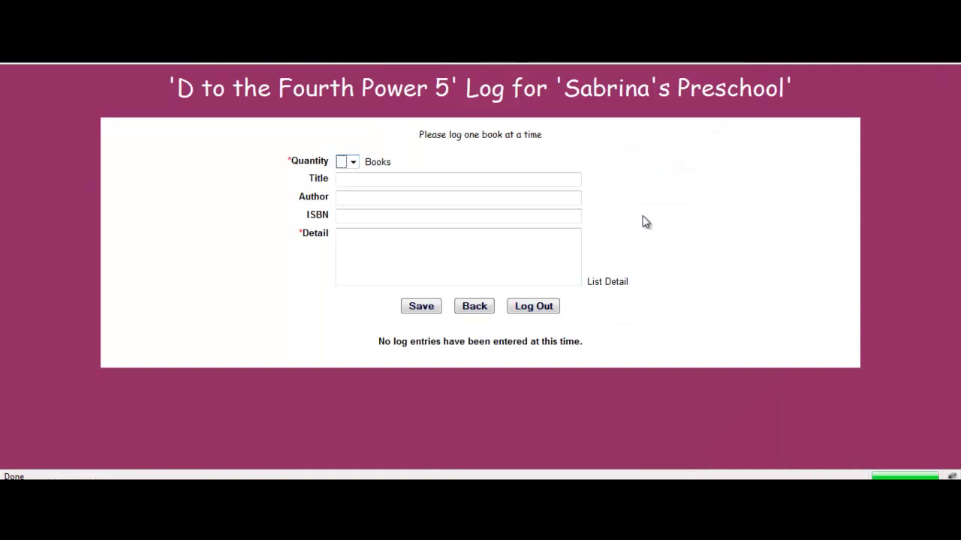
{"action": "left_click", "coordinate": [354, 162]}
{"action": "left_click", "coordinate": [356, 165]}
{"action": "left_click", "coordinate": [351, 162]}
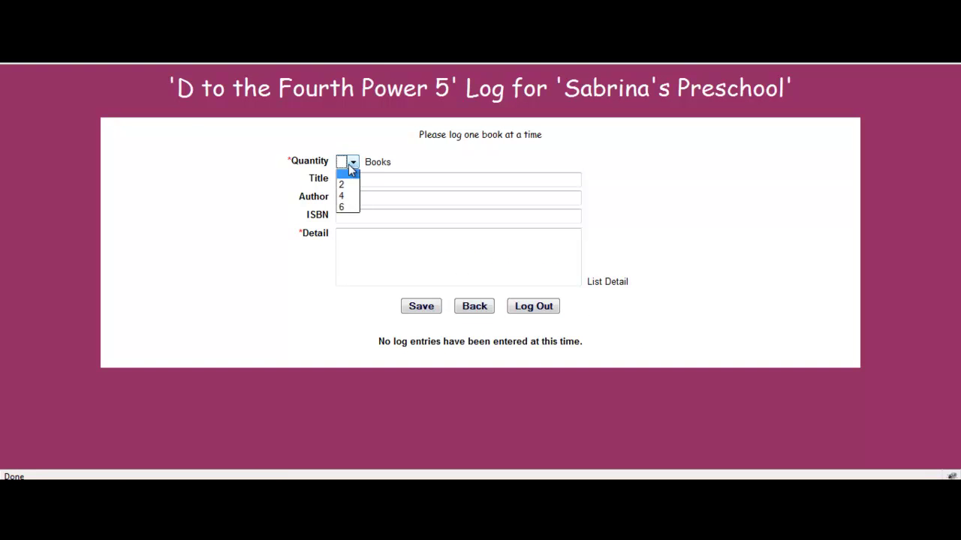
{"action": "left_click", "coordinate": [347, 184]}
{"action": "left_click", "coordinate": [360, 183]}
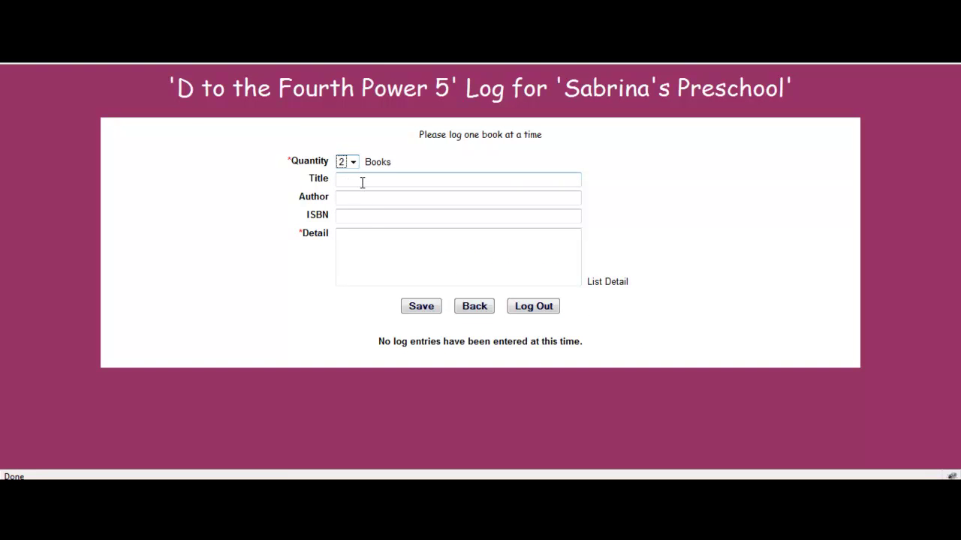
{"action": "left_click", "coordinate": [361, 182]}
{"action": "left_click", "coordinate": [353, 163]}
{"action": "left_click", "coordinate": [348, 209]}
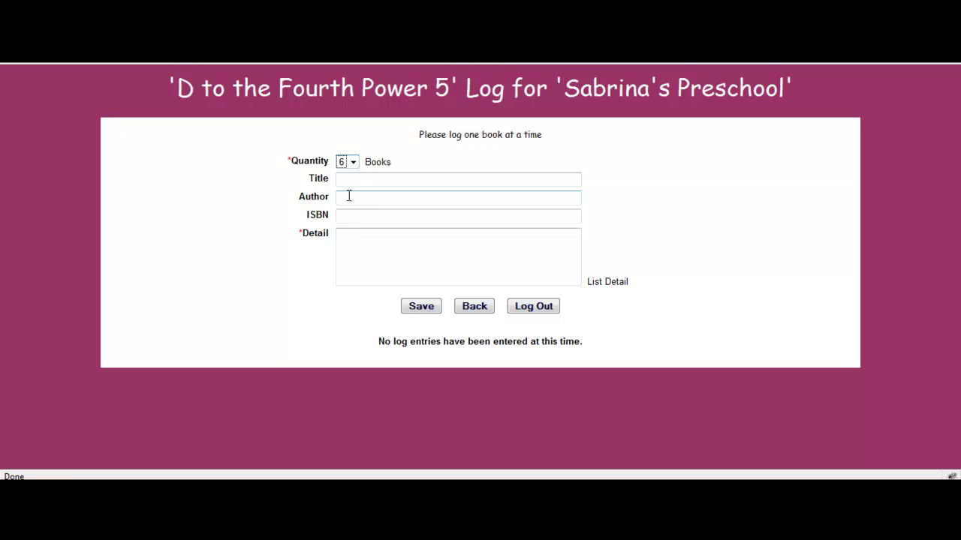
Fill in Cat In The Hat by Dr Seuss with a short note, save, and go back.
{"action": "left_click", "coordinate": [353, 180]}
{"action": "type", "text": "it."}
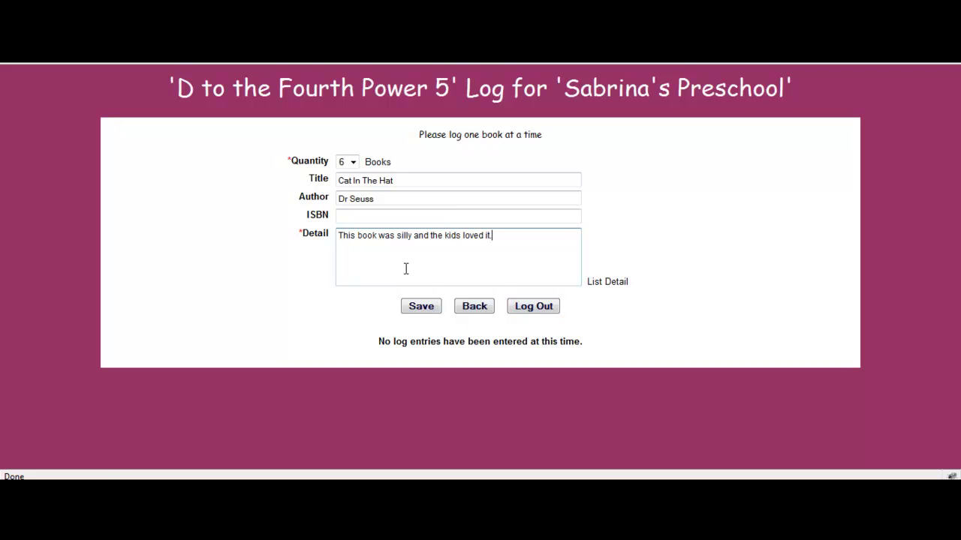
{"action": "left_click", "coordinate": [422, 307]}
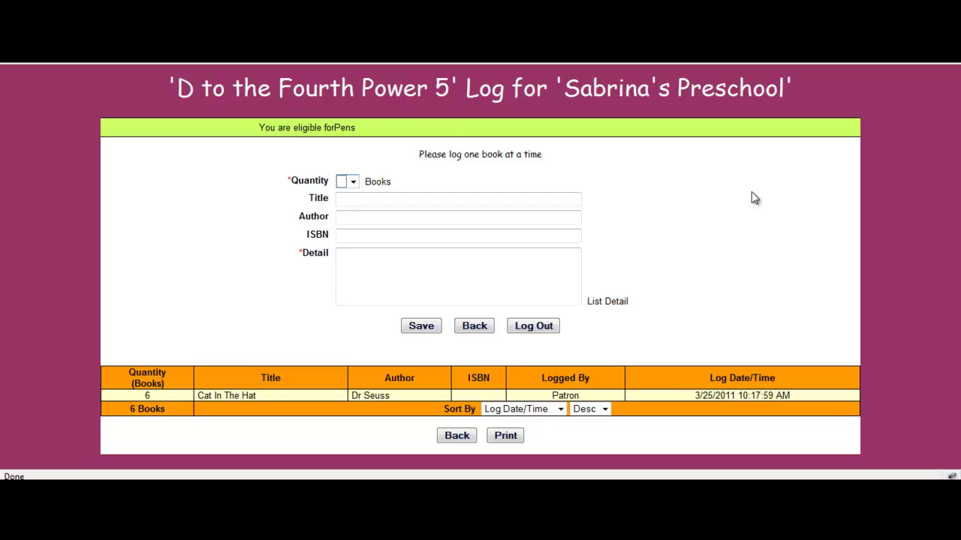
{"action": "left_click", "coordinate": [487, 262]}
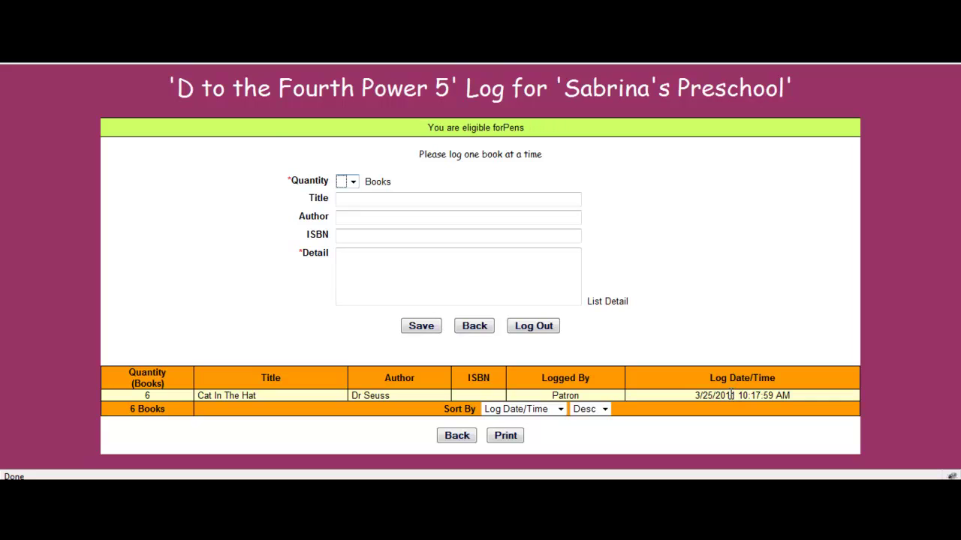
Return to the group's home page and review its title and reading stats.
{"action": "left_click", "coordinate": [455, 435]}
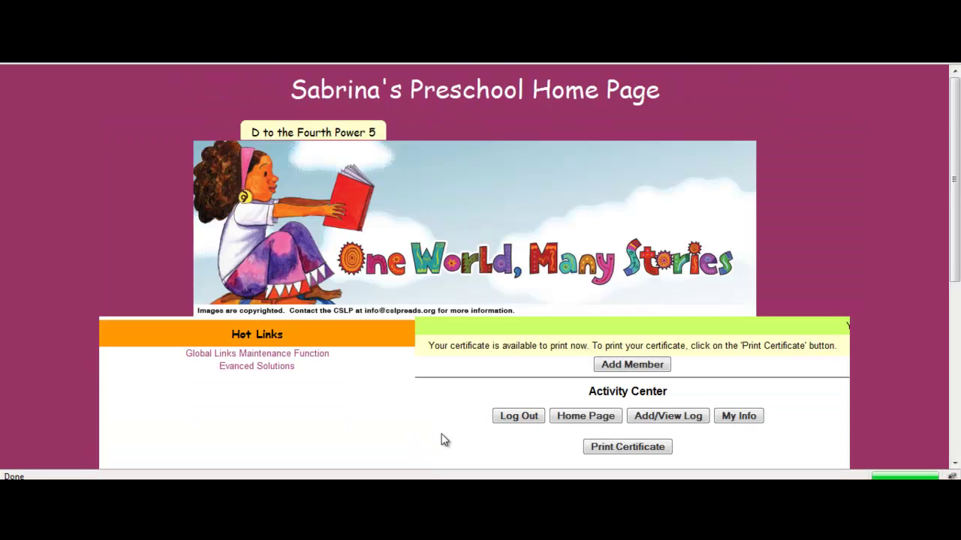
{"action": "scroll", "coordinate": [445, 427], "scroll_direction": "down", "scroll_amount": 3}
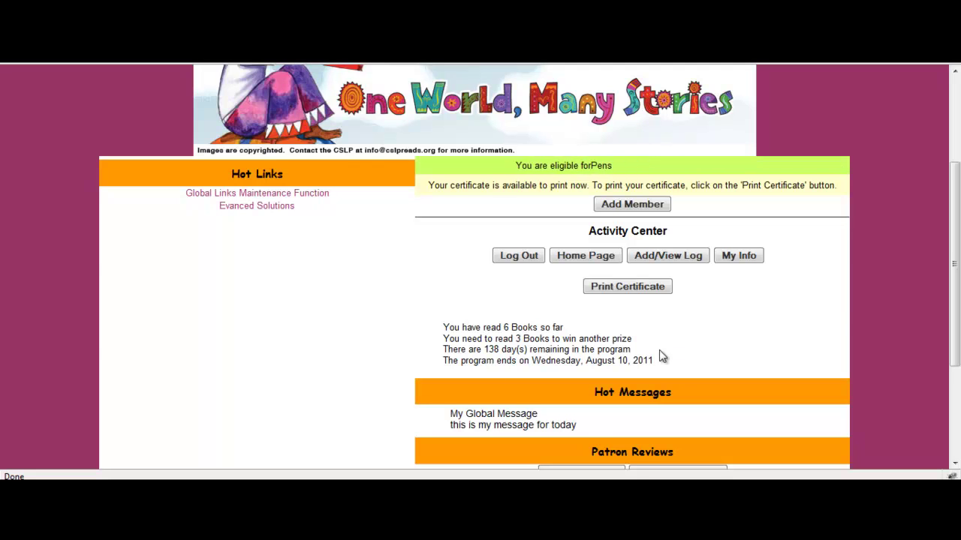
{"action": "scroll", "coordinate": [661, 352], "scroll_direction": "up", "scroll_amount": 3}
{"action": "left_click_drag", "start_coordinate": [662, 101], "coordinate": [289, 102]}
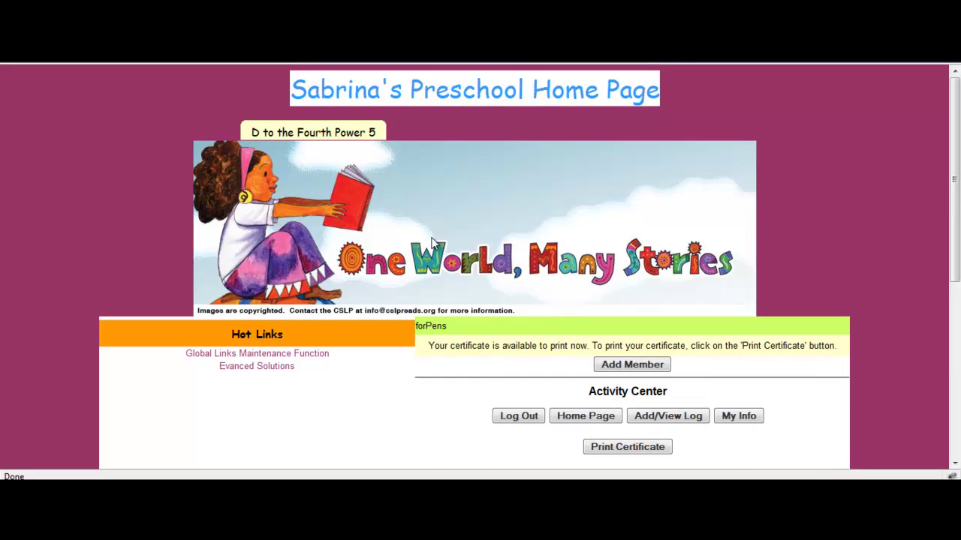
{"action": "left_click", "coordinate": [436, 409]}
{"action": "scroll", "coordinate": [428, 383], "scroll_direction": "down", "scroll_amount": 3}
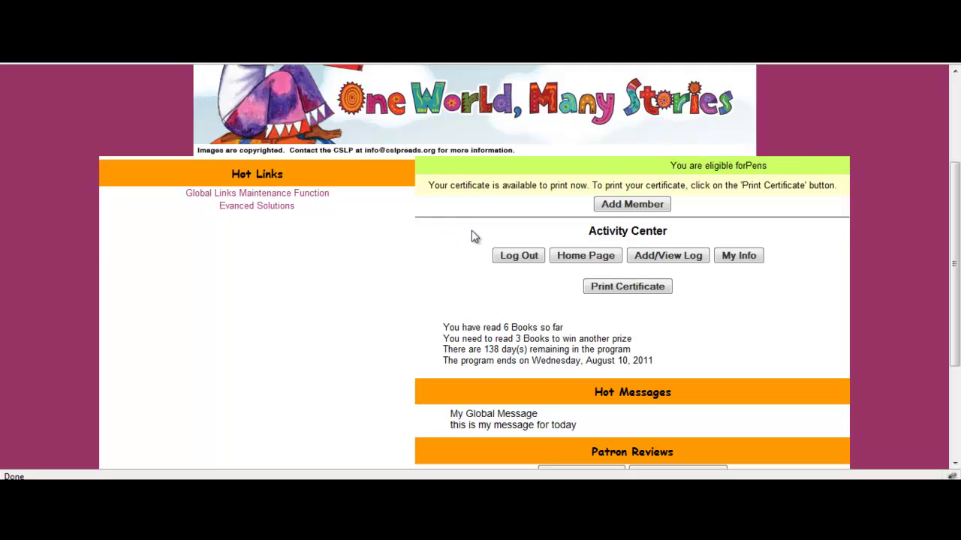
{"action": "scroll", "coordinate": [473, 237], "scroll_direction": "up", "scroll_amount": 2}
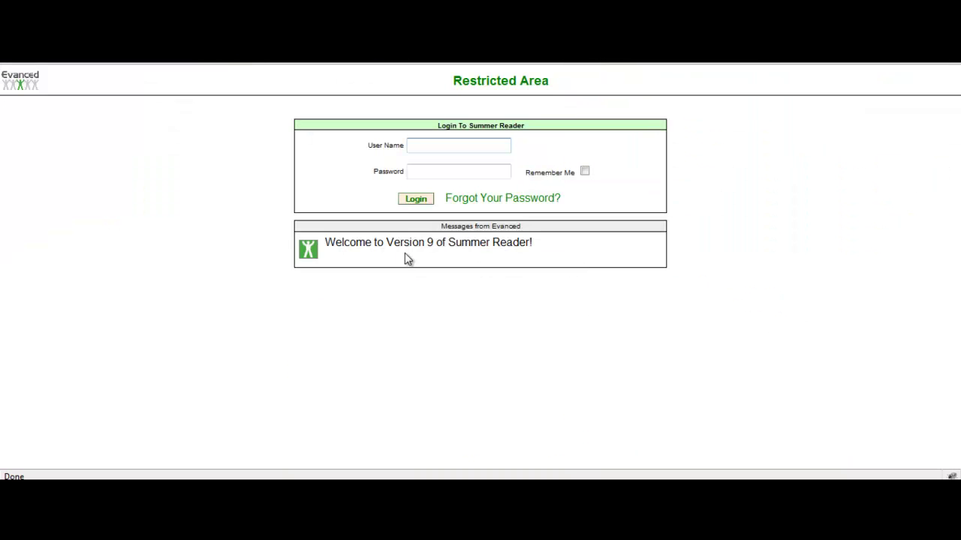
Sign in with the staff user name, correcting a typo, and list all D to the Fourth Power 5 records.
{"action": "key", "text": "Tab"}
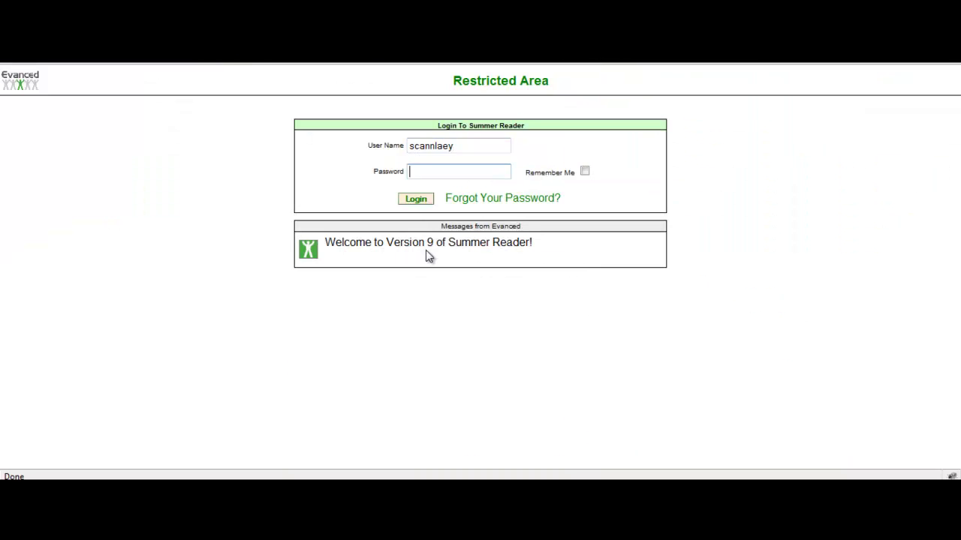
{"action": "key", "text": "shift+Tab"}
{"action": "key", "text": "Tab"}
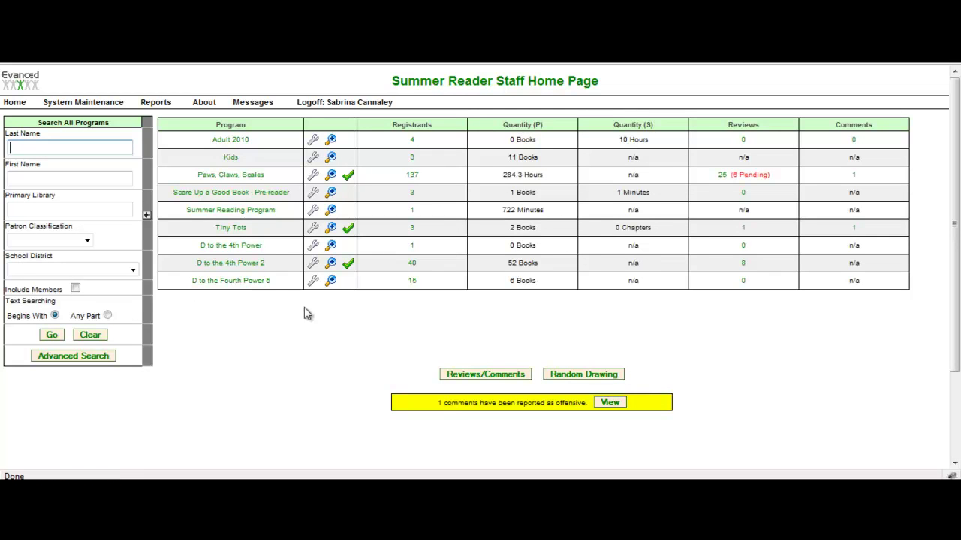
{"action": "left_click", "coordinate": [221, 282]}
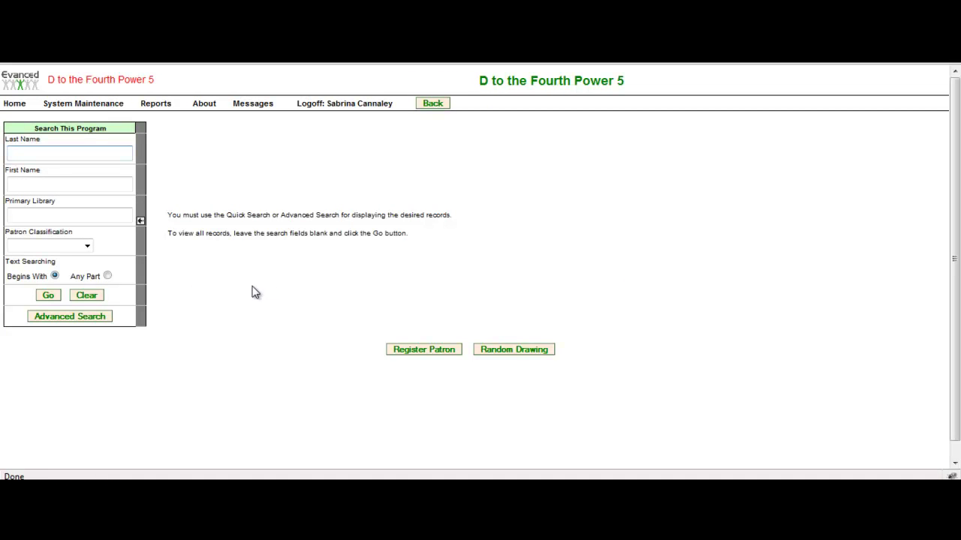
{"action": "left_click", "coordinate": [48, 296]}
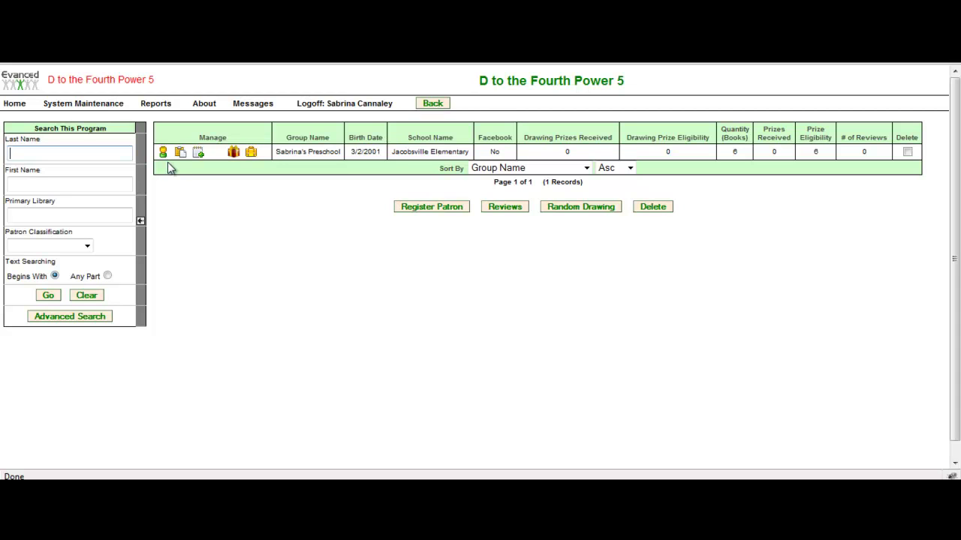
Check the group's prize awards: Cookies eligible 3 and Pens eligible 3, then close.
{"action": "mouse_move", "coordinate": [315, 154]}
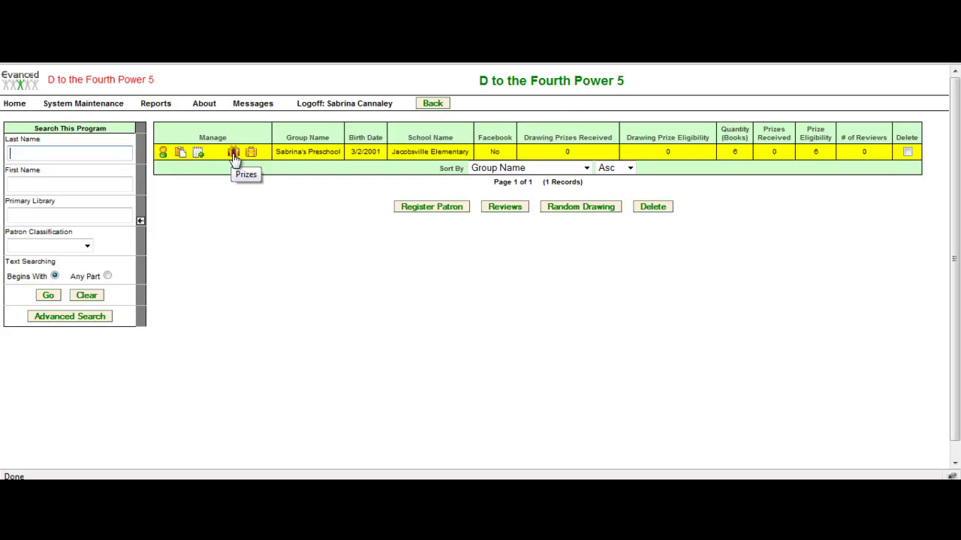
{"action": "left_click", "coordinate": [234, 154]}
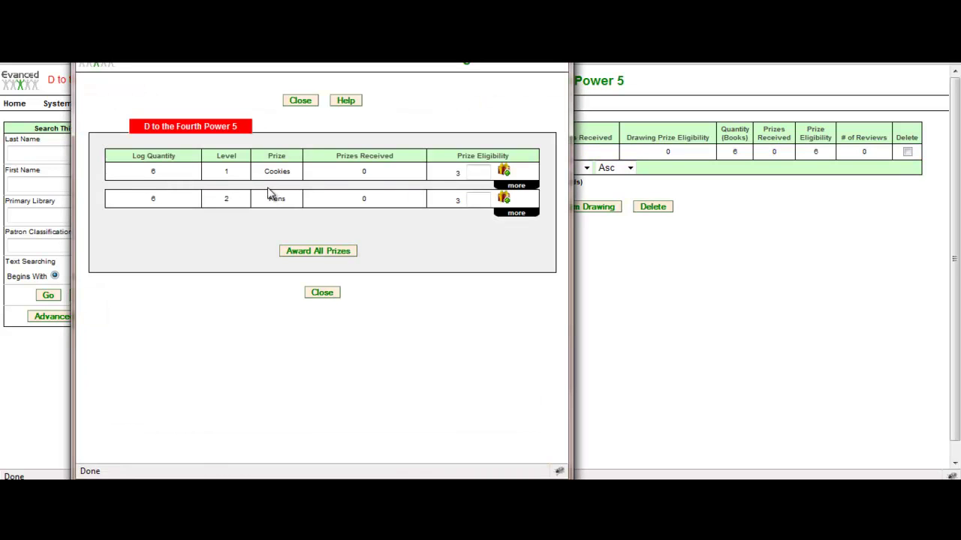
{"action": "double_click", "coordinate": [456, 173]}
{"action": "double_click", "coordinate": [457, 200]}
{"action": "left_click", "coordinate": [333, 295]}
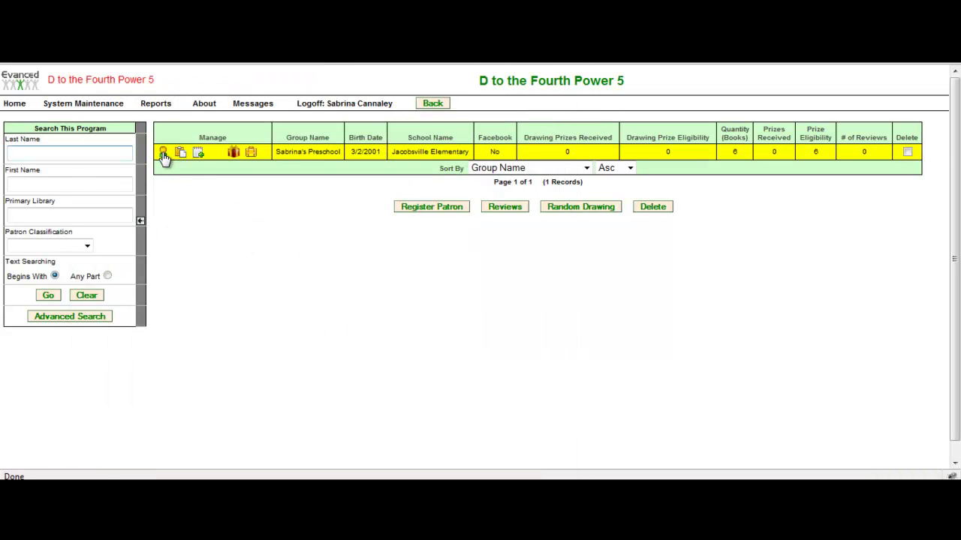
Open the group's registration information, confirm Participants is 15, and save it.
{"action": "left_click", "coordinate": [164, 154]}
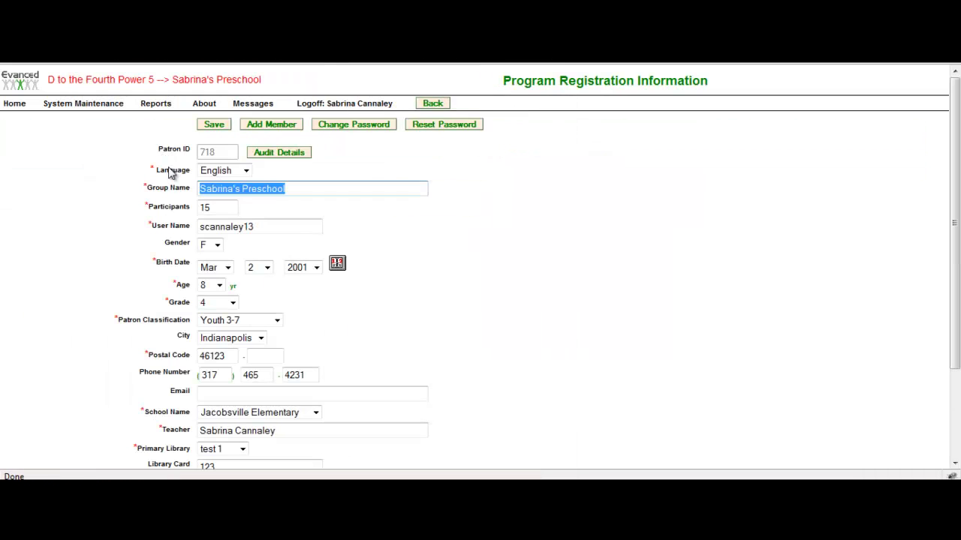
{"action": "left_click_drag", "start_coordinate": [226, 208], "coordinate": [185, 209]}
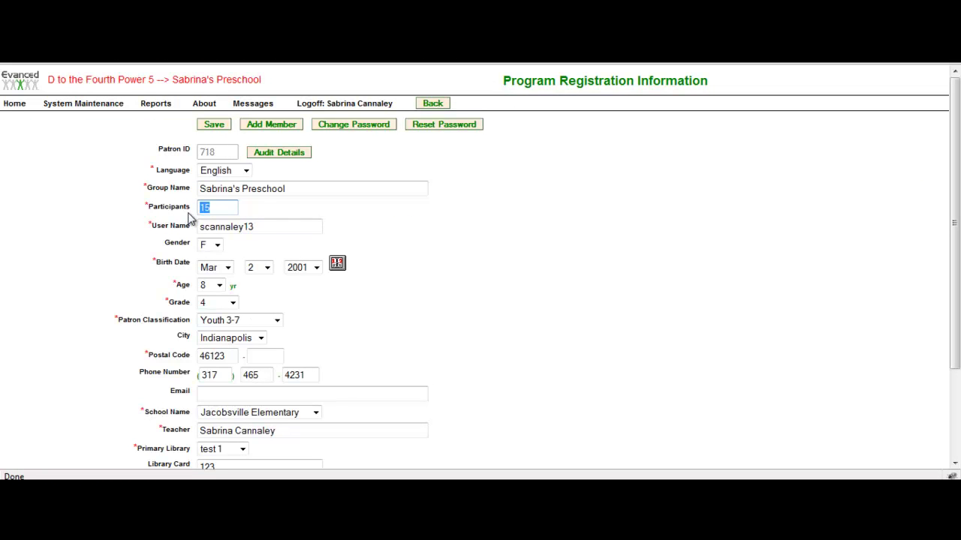
{"action": "scroll", "coordinate": [368, 358], "scroll_direction": "down", "scroll_amount": 3}
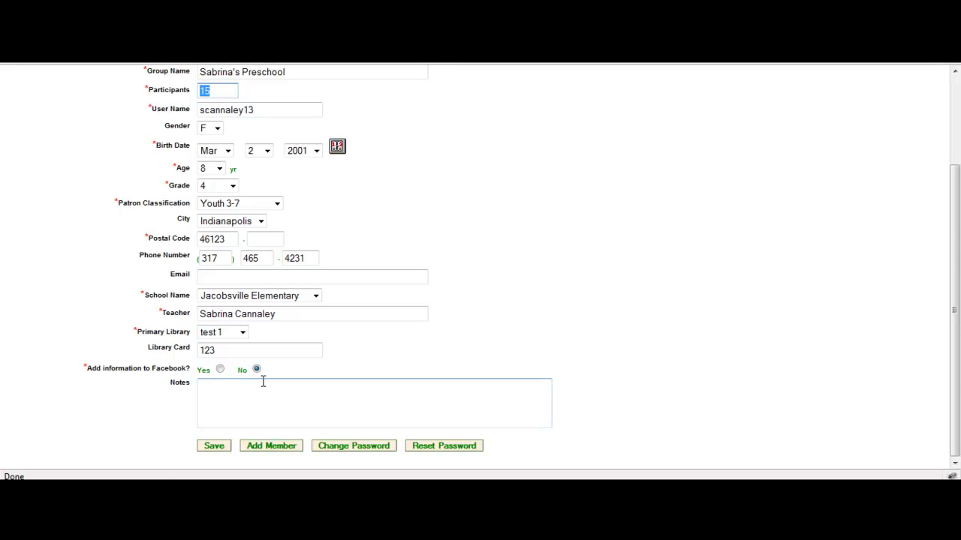
{"action": "scroll", "coordinate": [248, 337], "scroll_direction": "up", "scroll_amount": 3}
{"action": "double_click", "coordinate": [226, 207]}
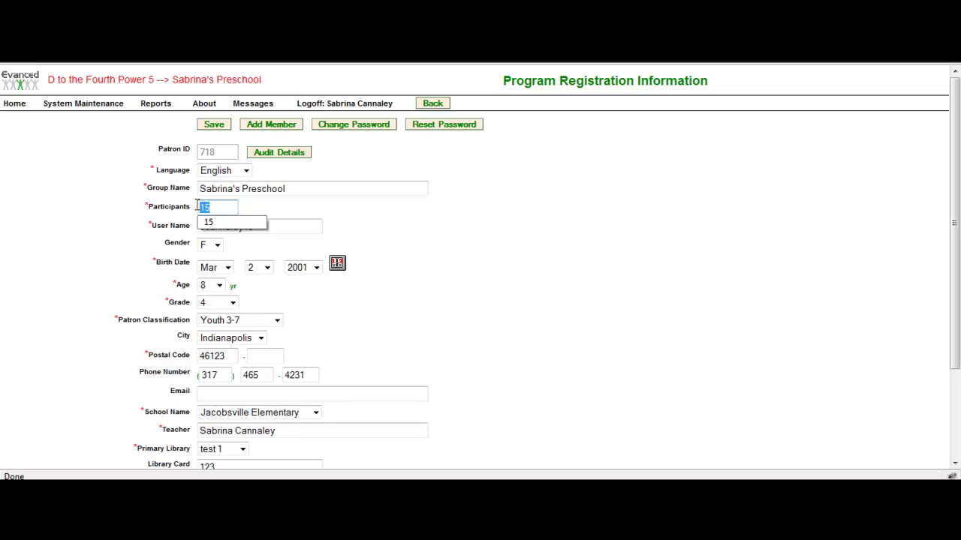
{"action": "left_click", "coordinate": [463, 262]}
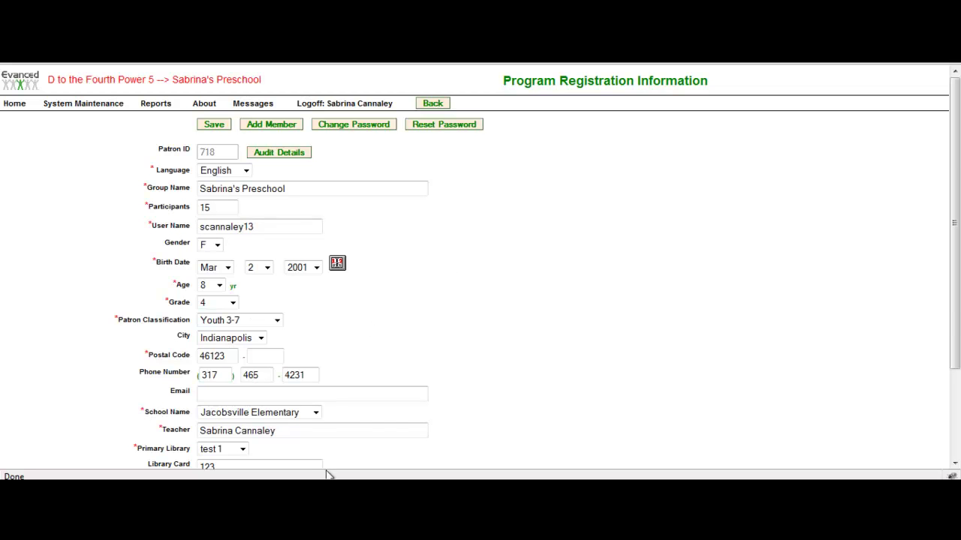
{"action": "scroll", "coordinate": [343, 455], "scroll_direction": "down", "scroll_amount": 3}
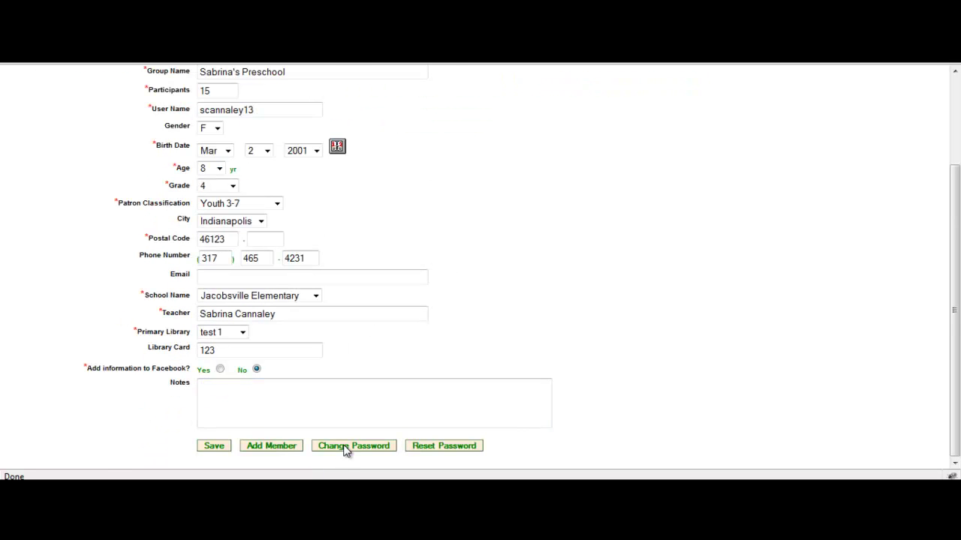
{"action": "left_click", "coordinate": [224, 447]}
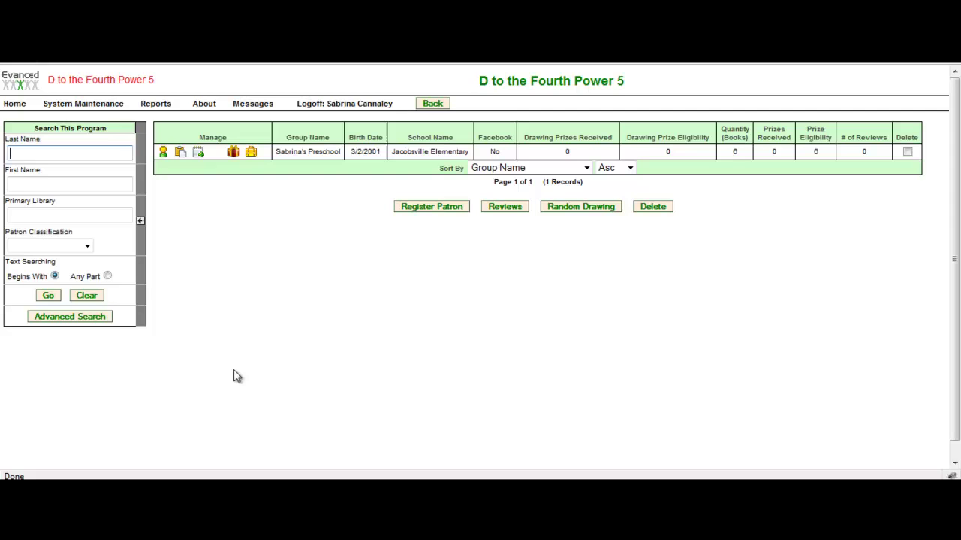
Recheck the group's prize awards, confirming Cookies eligibility of 3, and close the window.
{"action": "mouse_move", "coordinate": [312, 162]}
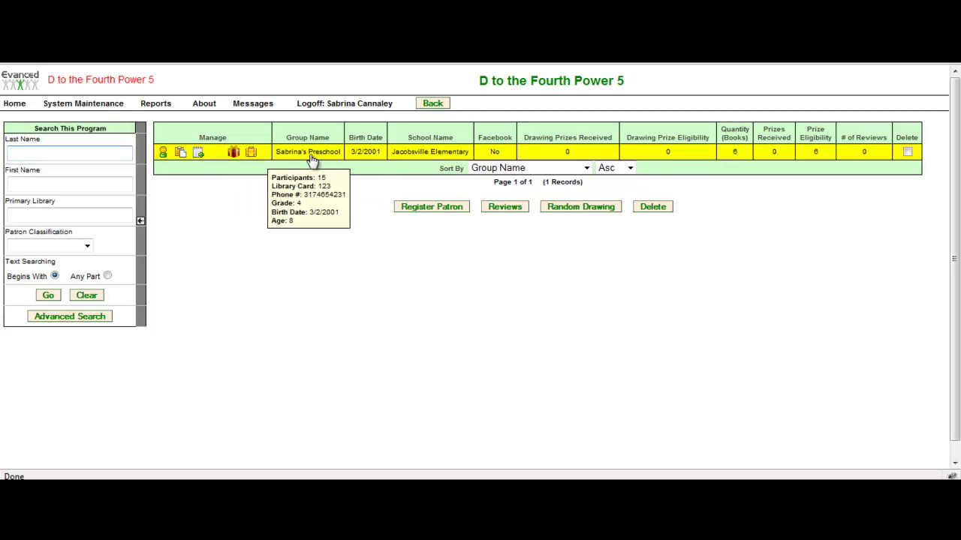
{"action": "left_click", "coordinate": [233, 152]}
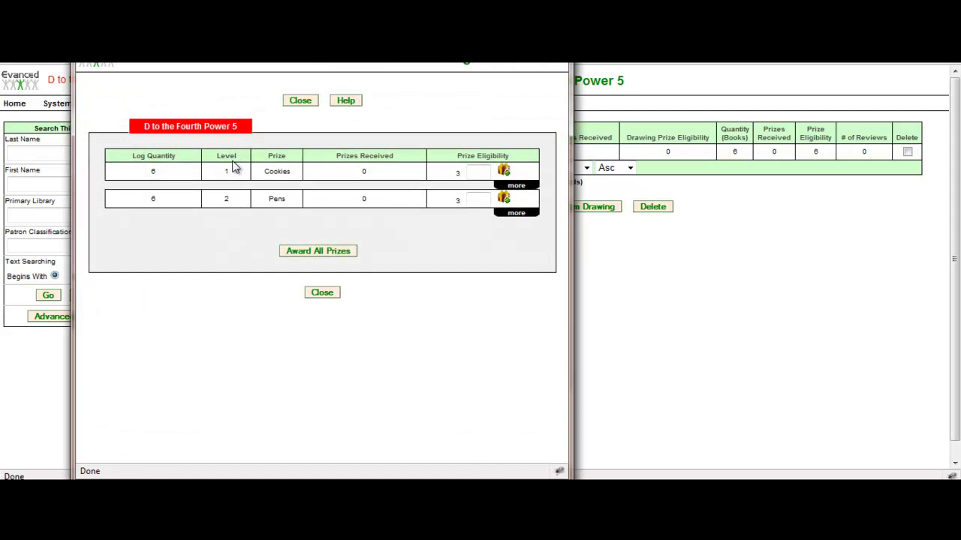
{"action": "double_click", "coordinate": [457, 173]}
{"action": "left_click", "coordinate": [167, 157]}
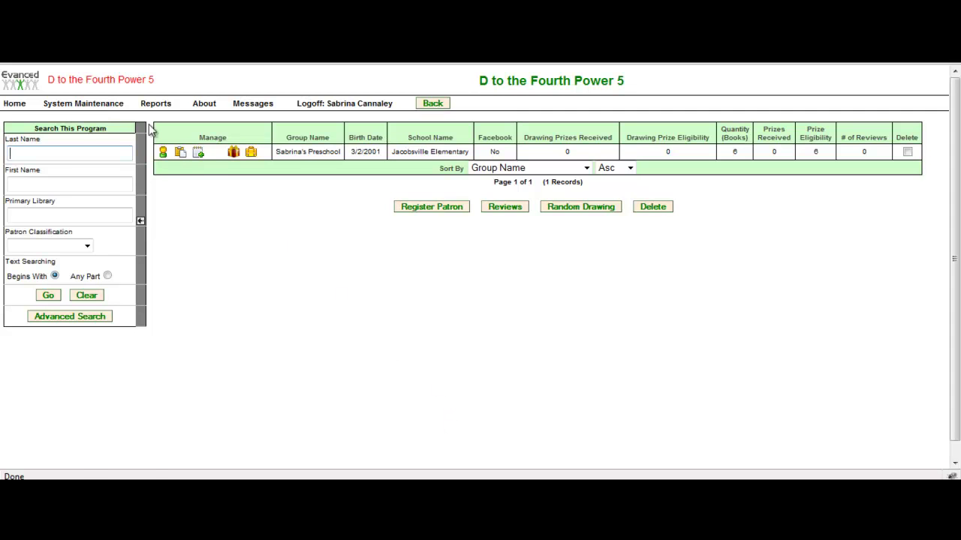
Start a new program with Registration Type Both, try saving, and dismiss the required-fields error.
{"action": "left_click", "coordinate": [92, 107]}
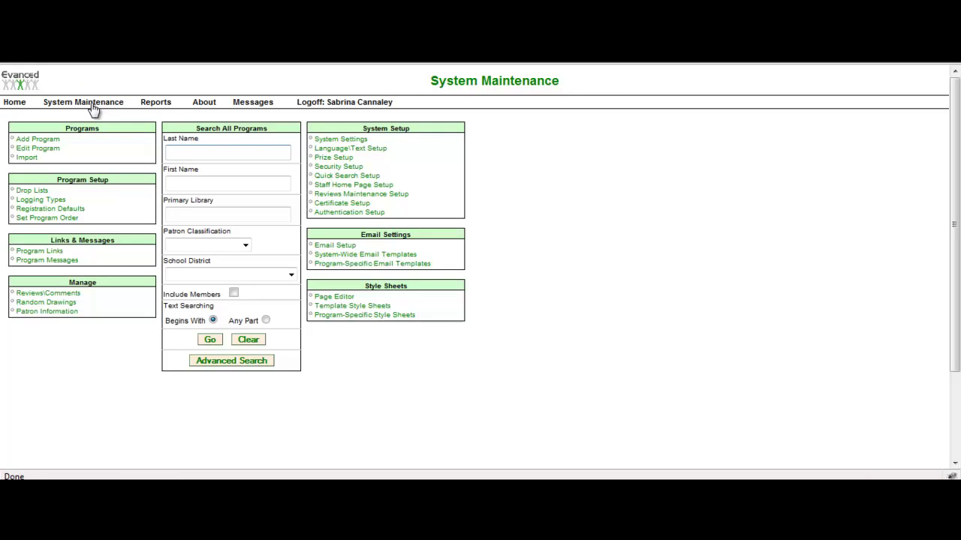
{"action": "left_click", "coordinate": [35, 142]}
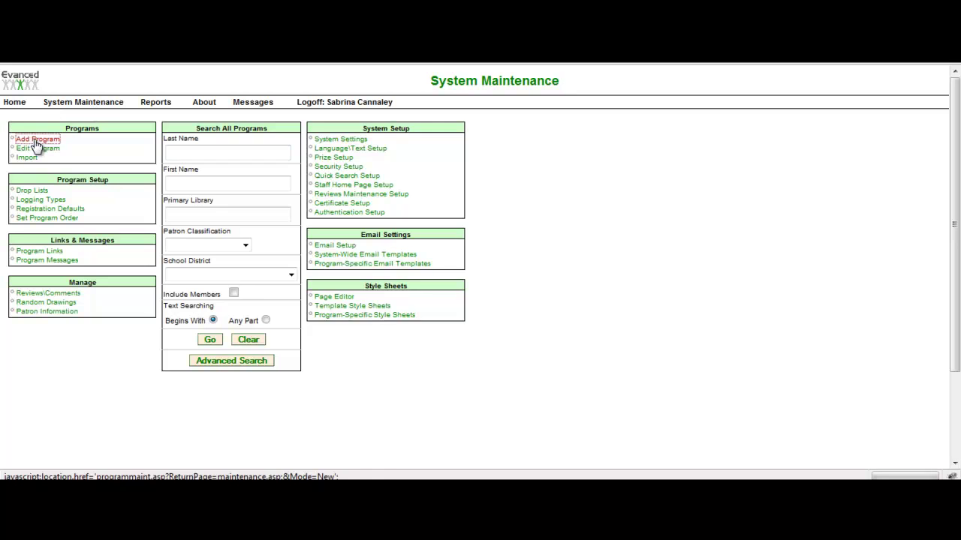
{"action": "scroll", "coordinate": [230, 348], "scroll_direction": "down", "scroll_amount": 4}
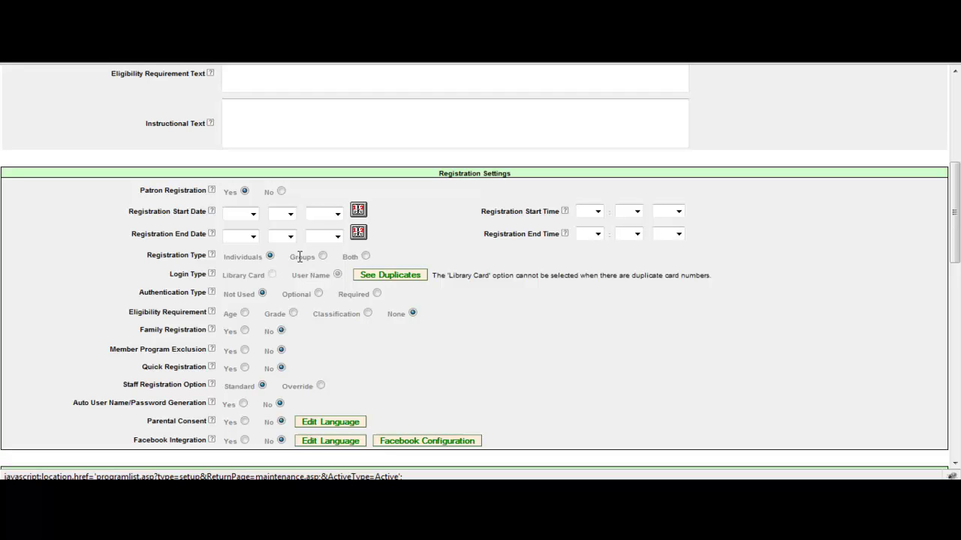
{"action": "left_click", "coordinate": [365, 257]}
{"action": "scroll", "coordinate": [371, 422], "scroll_direction": "down", "scroll_amount": 10}
{"action": "scroll", "coordinate": [360, 431], "scroll_direction": "down", "scroll_amount": 3}
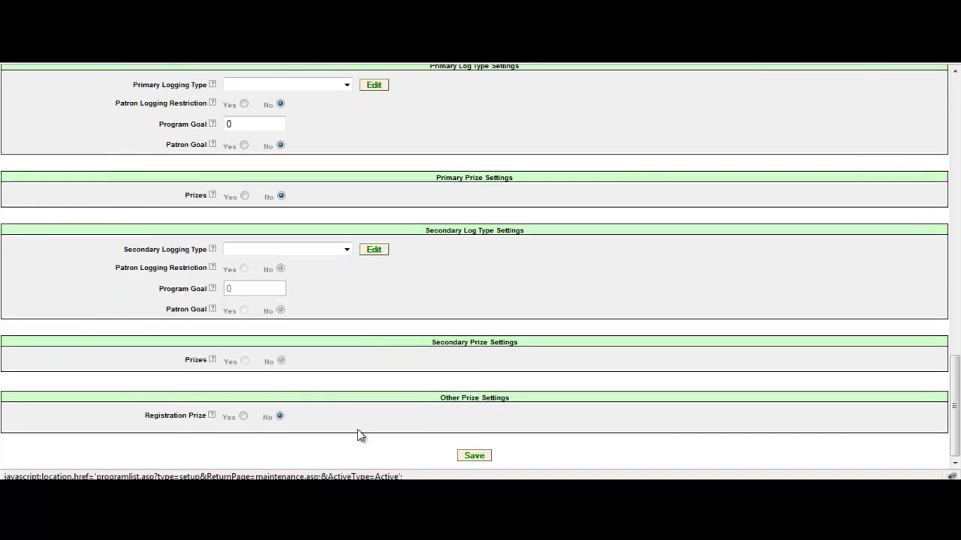
{"action": "left_click", "coordinate": [471, 457]}
{"action": "left_click", "coordinate": [479, 288]}
Go back to System Maintenance and open the Edit Program list.
{"action": "scroll", "coordinate": [375, 446], "scroll_direction": "up", "scroll_amount": 15}
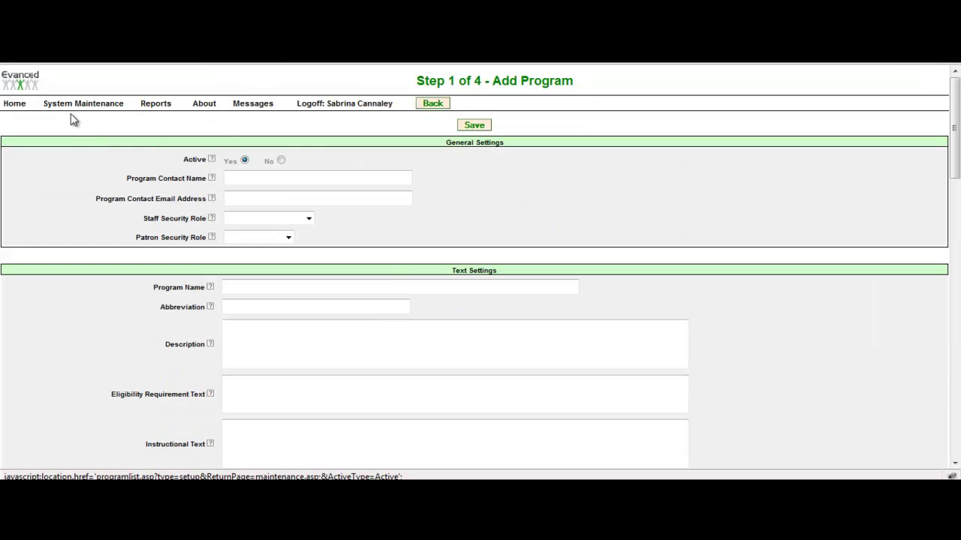
{"action": "left_click", "coordinate": [72, 108]}
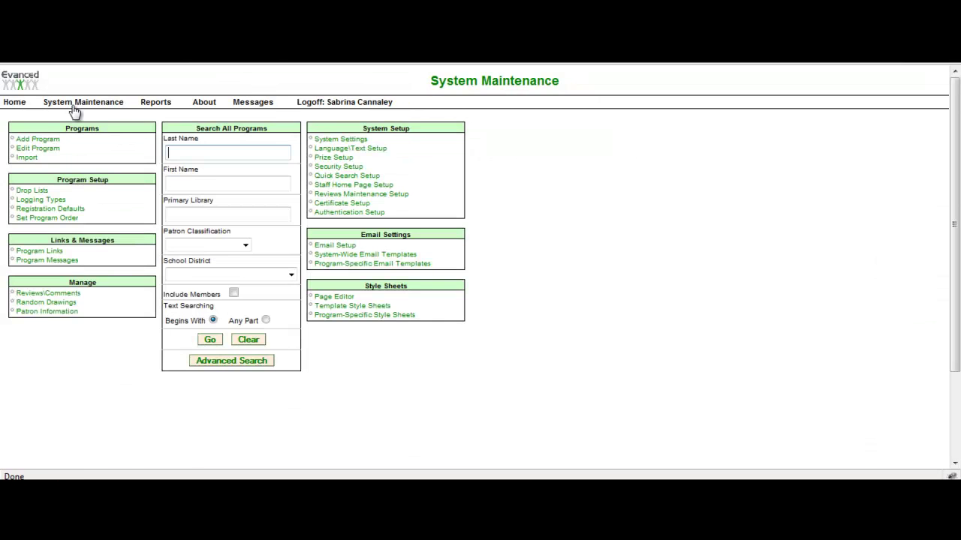
{"action": "left_click", "coordinate": [47, 153]}
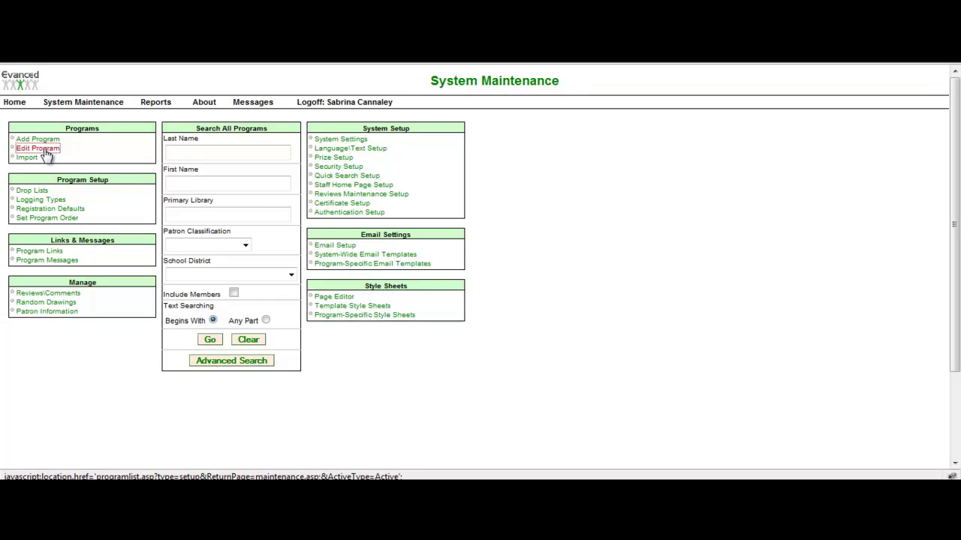
{"action": "left_click", "coordinate": [57, 212]}
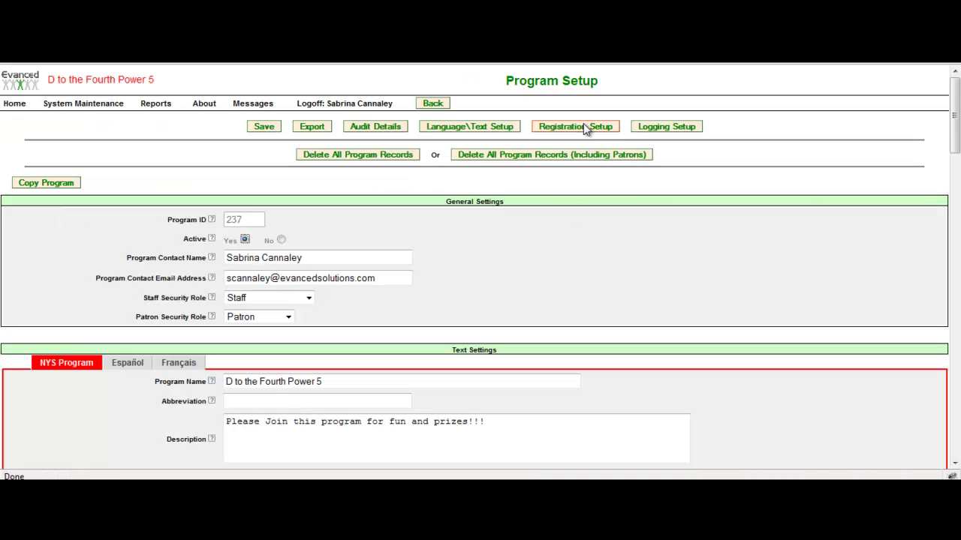
{"action": "left_click", "coordinate": [583, 128]}
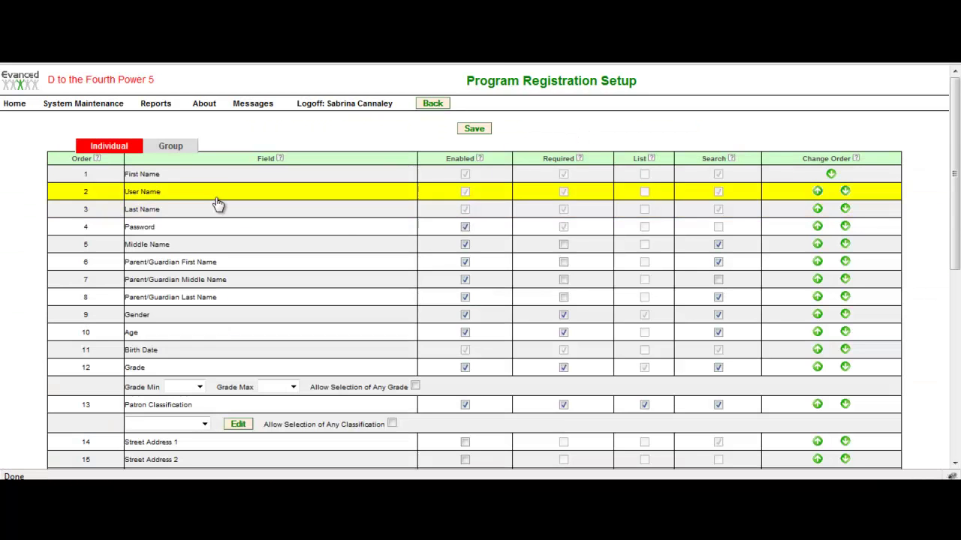
{"action": "left_click", "coordinate": [171, 147]}
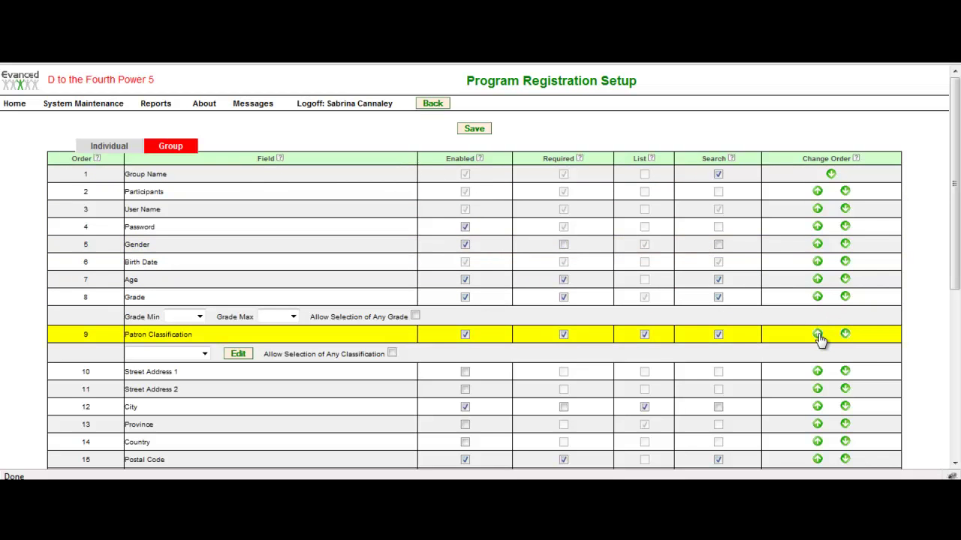
{"action": "scroll", "coordinate": [385, 304], "scroll_direction": "down", "scroll_amount": 2}
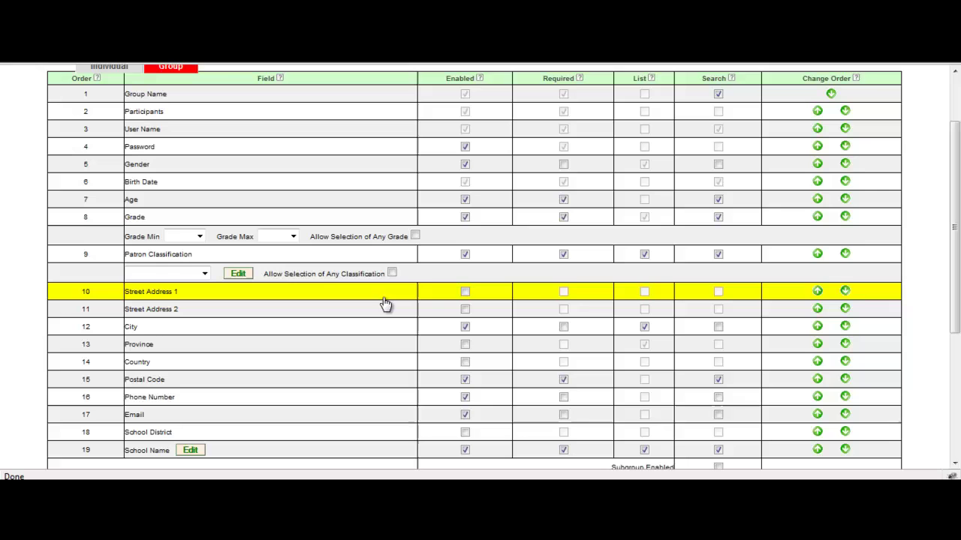
{"action": "left_click", "coordinate": [465, 182]}
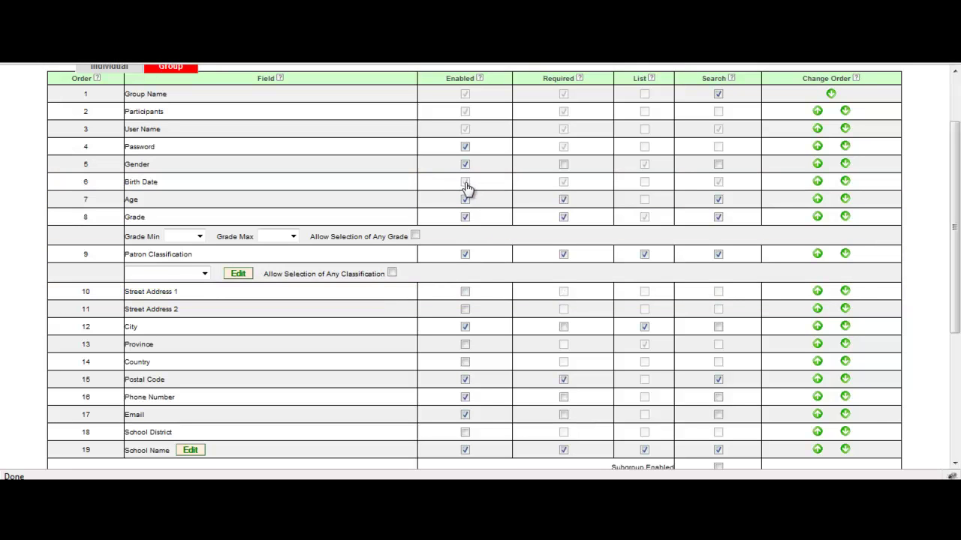
{"action": "left_click", "coordinate": [465, 199]}
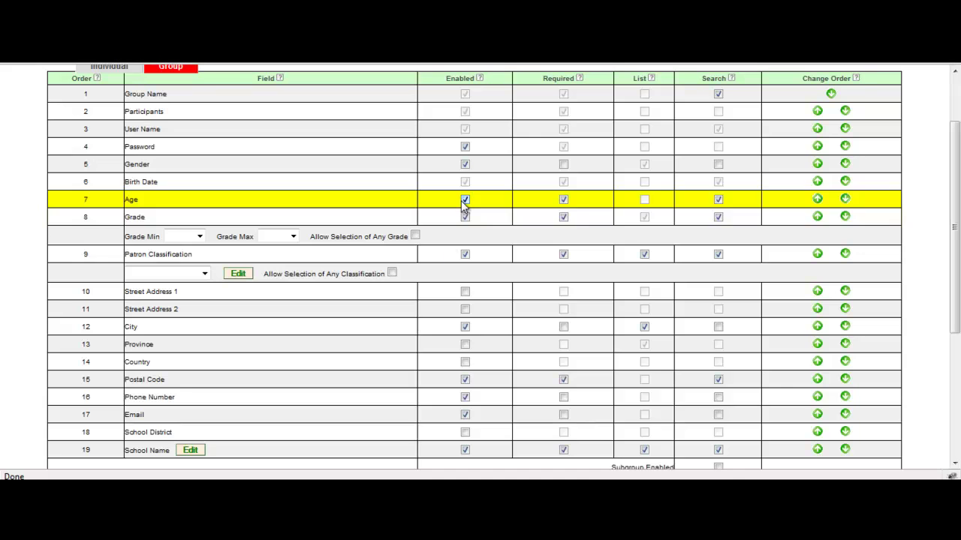
{"action": "scroll", "coordinate": [435, 398], "scroll_direction": "down", "scroll_amount": 2}
{"action": "scroll", "coordinate": [431, 380], "scroll_direction": "up", "scroll_amount": 1}
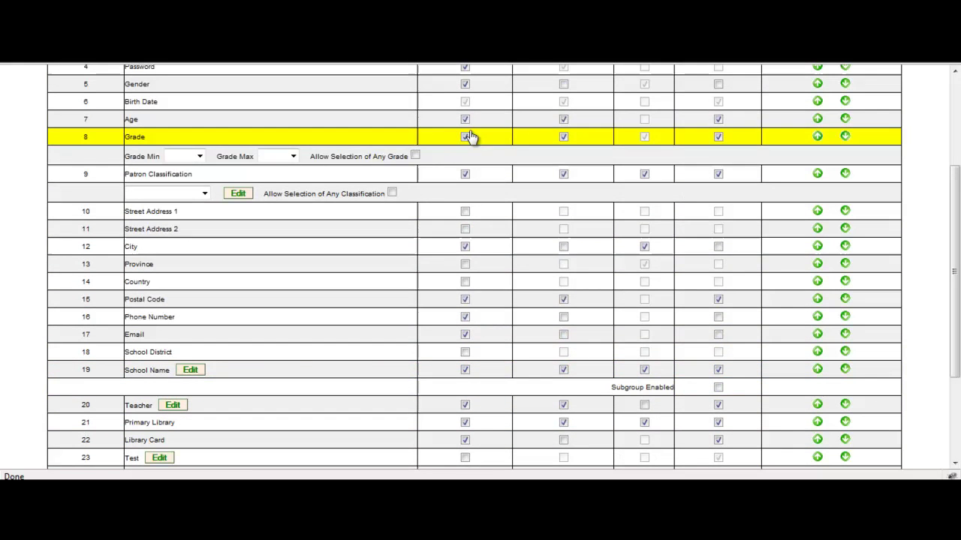
{"action": "scroll", "coordinate": [458, 297], "scroll_direction": "down", "scroll_amount": 2}
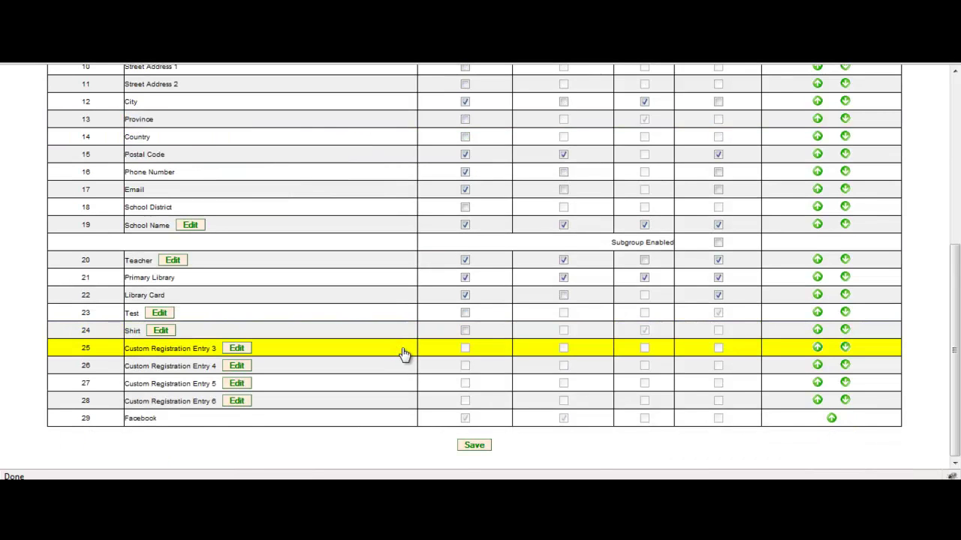
{"action": "scroll", "coordinate": [404, 352], "scroll_direction": "up", "scroll_amount": 2}
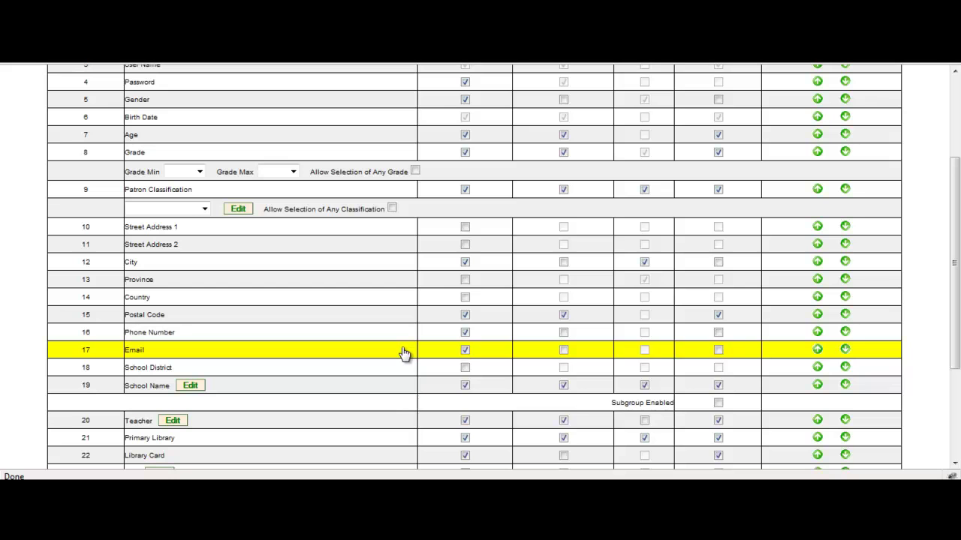
{"action": "scroll", "coordinate": [404, 352], "scroll_direction": "up", "scroll_amount": 2}
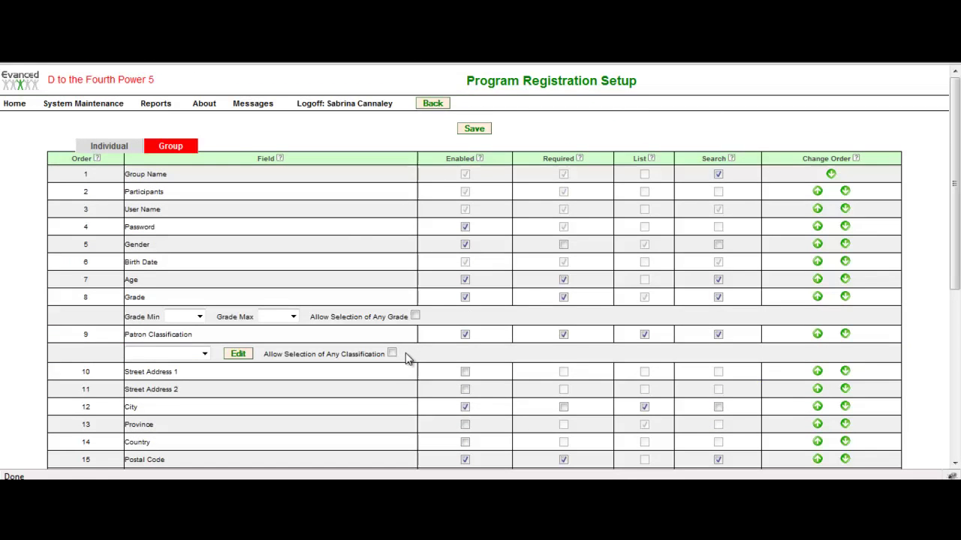
{"action": "scroll", "coordinate": [326, 321], "scroll_direction": "down", "scroll_amount": 4}
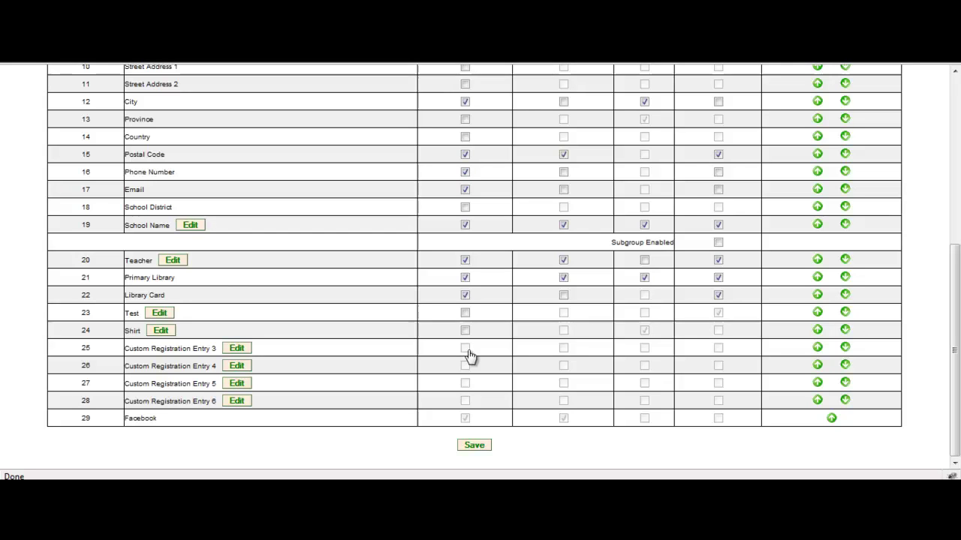
{"action": "scroll", "coordinate": [468, 354], "scroll_direction": "up", "scroll_amount": 4}
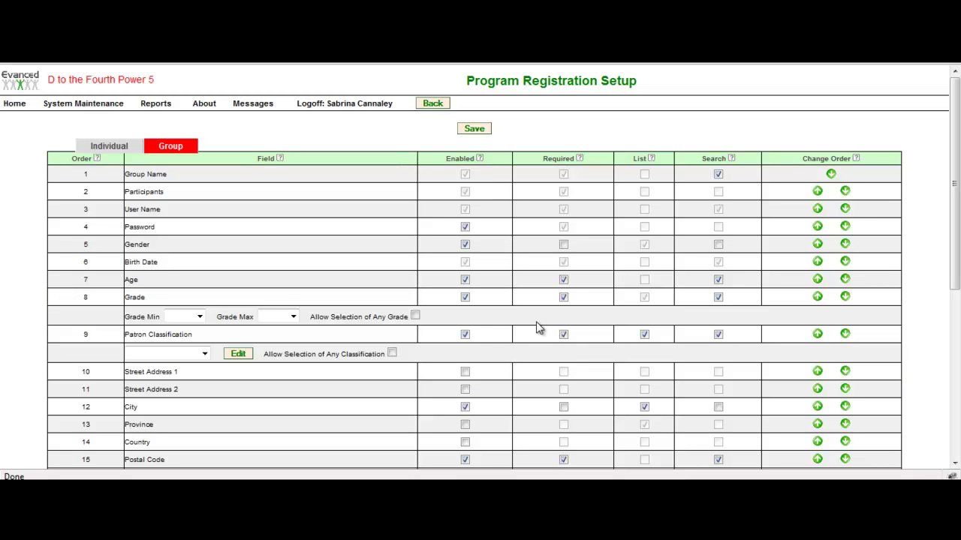
Return to the staff Home page, then log out of the patron reading site.
{"action": "left_click", "coordinate": [10, 106]}
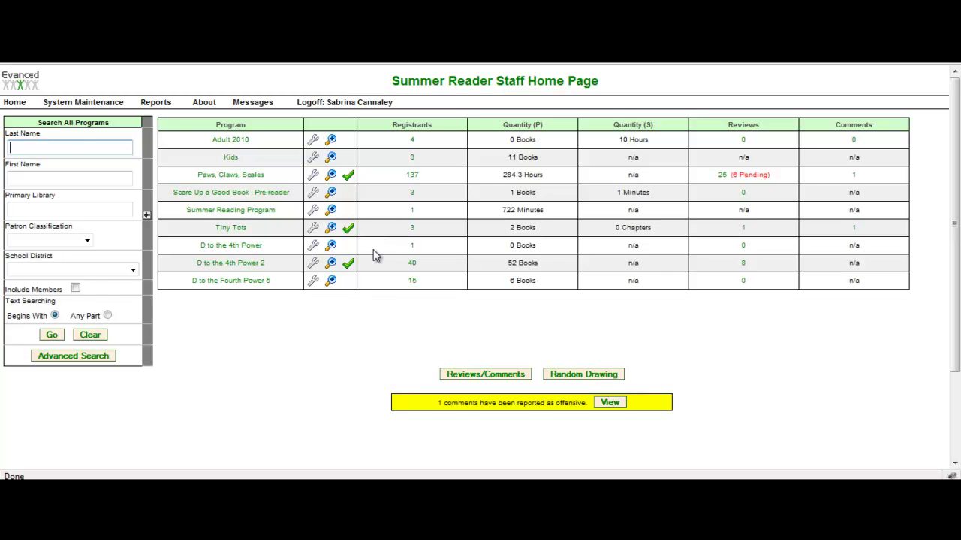
{"action": "left_click", "coordinate": [622, 62]}
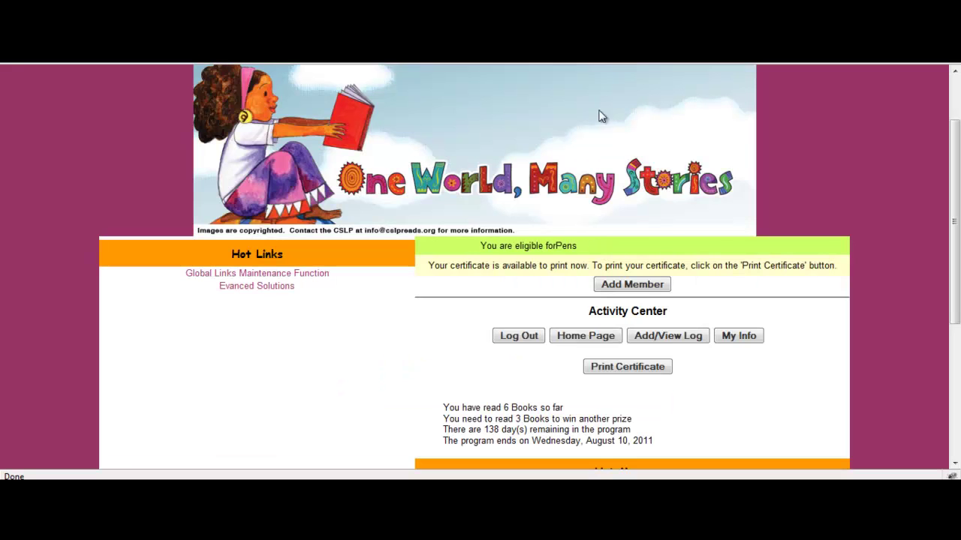
{"action": "left_click", "coordinate": [520, 338]}
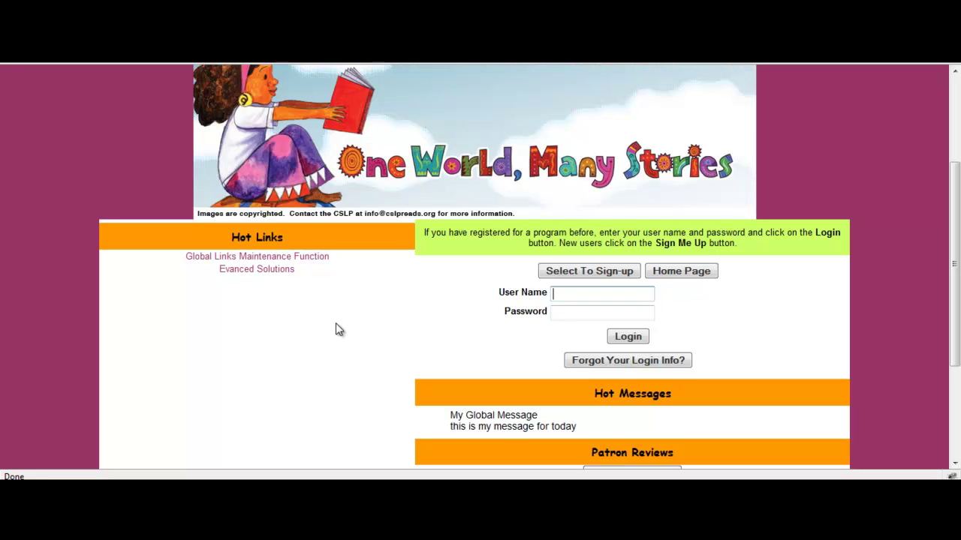
Sign up a new patron named 'Mom' for D to the Fourth Power 5 and confirm the registration.
{"action": "left_click", "coordinate": [615, 273]}
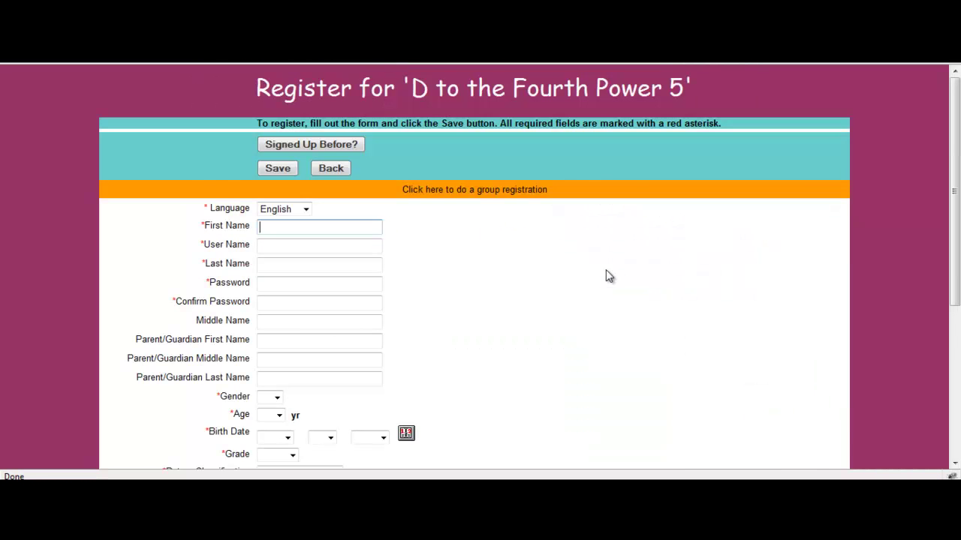
{"action": "type", "text": "Mom"}
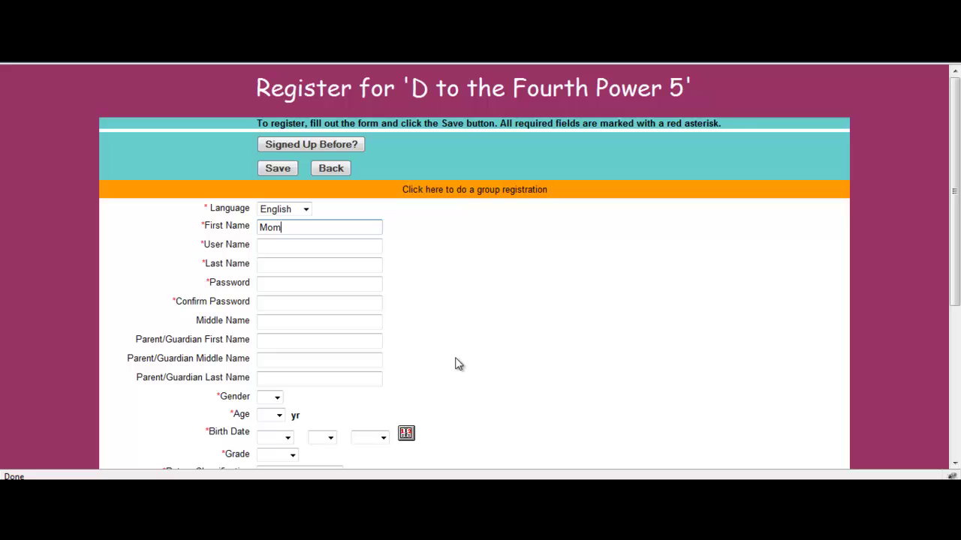
{"action": "key", "text": "Tab"}
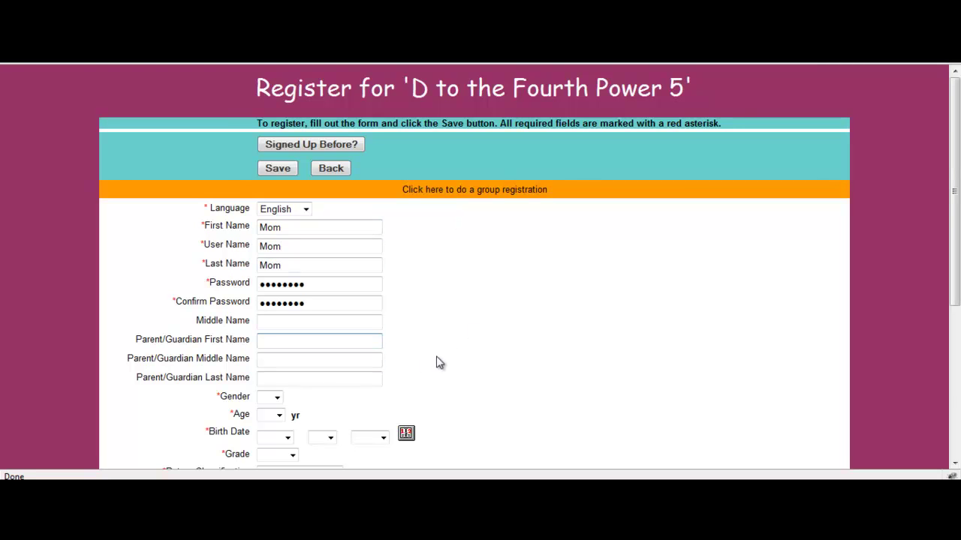
{"action": "scroll", "coordinate": [436, 361], "scroll_direction": "down", "scroll_amount": 3}
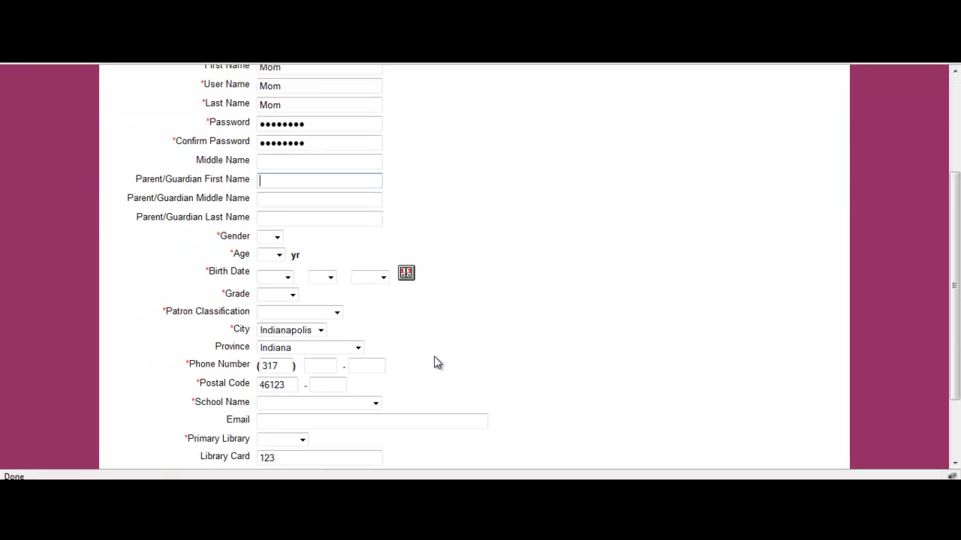
{"action": "scroll", "coordinate": [434, 358], "scroll_direction": "up", "scroll_amount": 3}
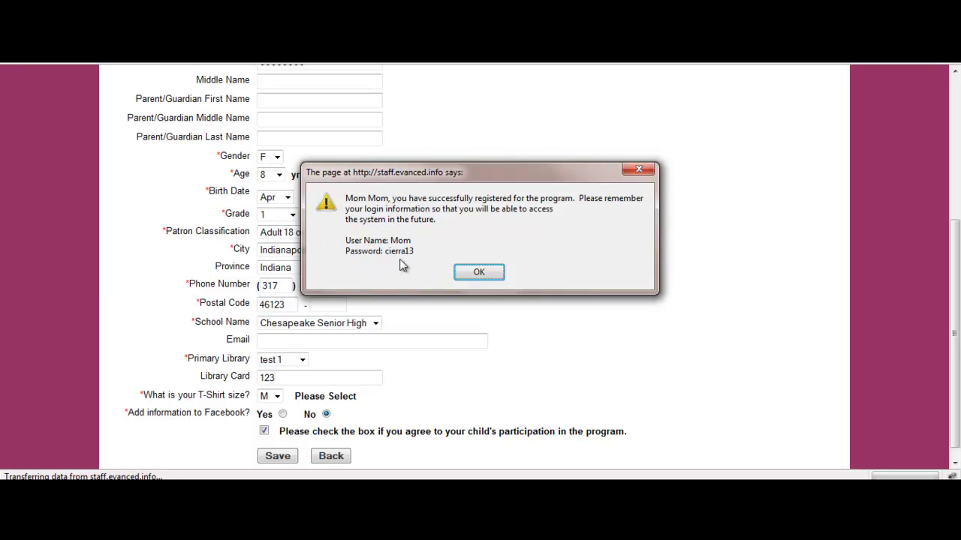
{"action": "left_click", "coordinate": [476, 274]}
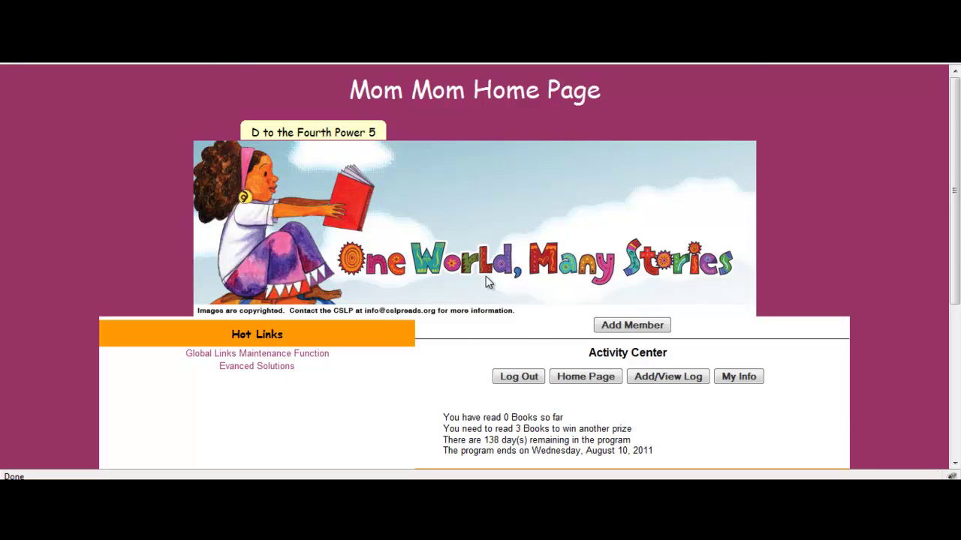
{"action": "scroll", "coordinate": [480, 286], "scroll_direction": "down", "scroll_amount": 3}
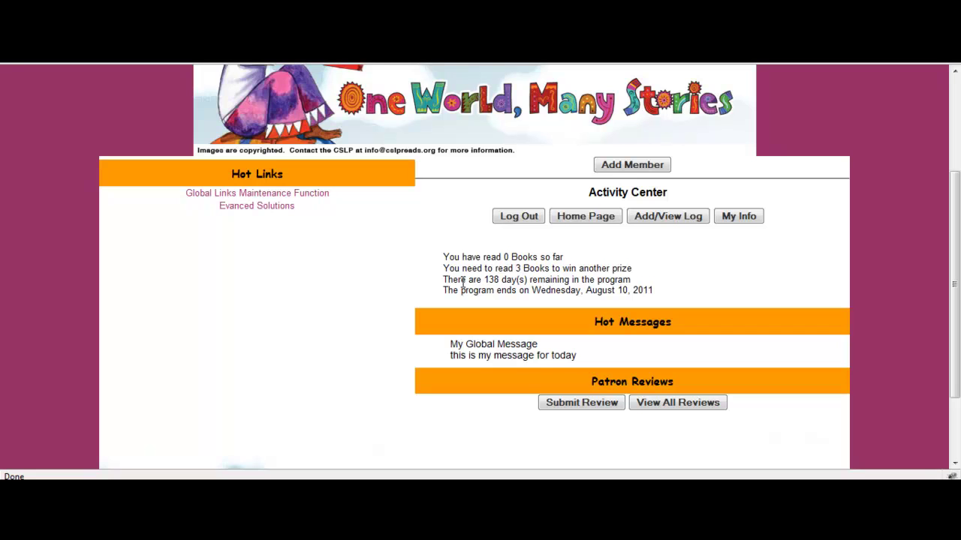
{"action": "left_click", "coordinate": [627, 168]}
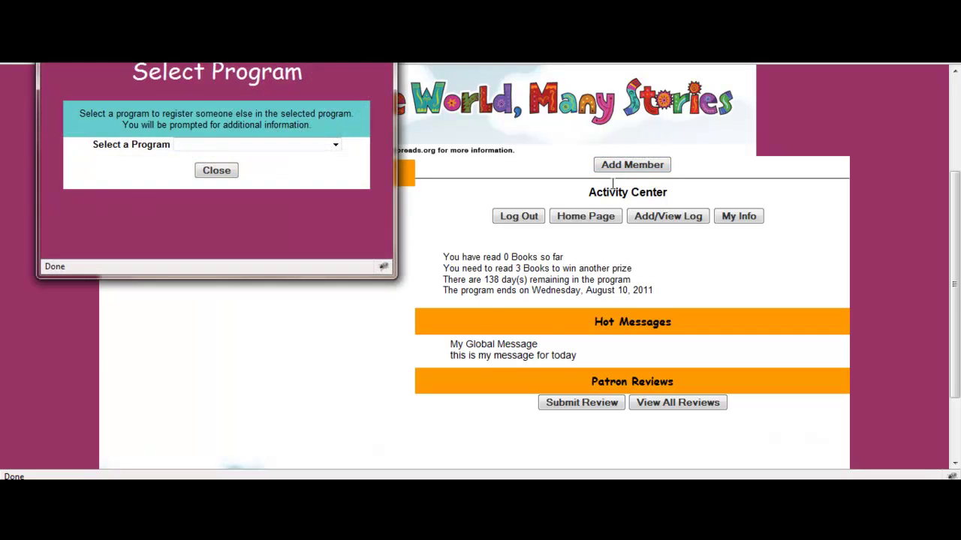
{"action": "left_click_drag", "start_coordinate": [340, 73], "coordinate": [410, 96]}
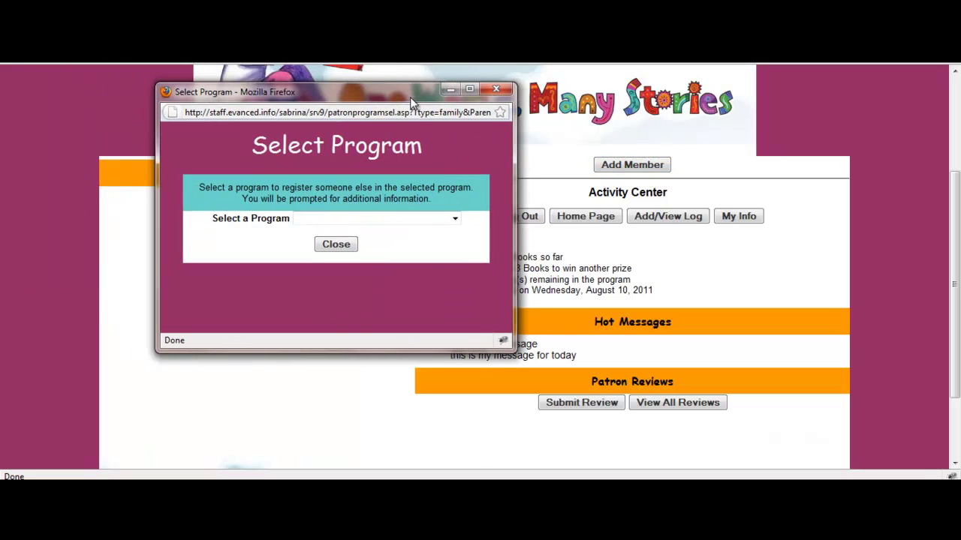
{"action": "left_click", "coordinate": [363, 222]}
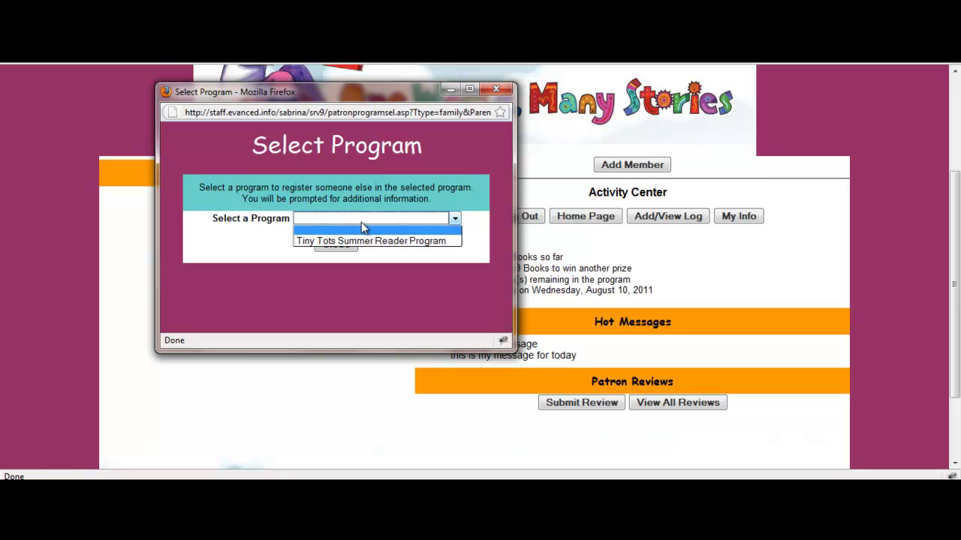
{"action": "left_click", "coordinate": [360, 239]}
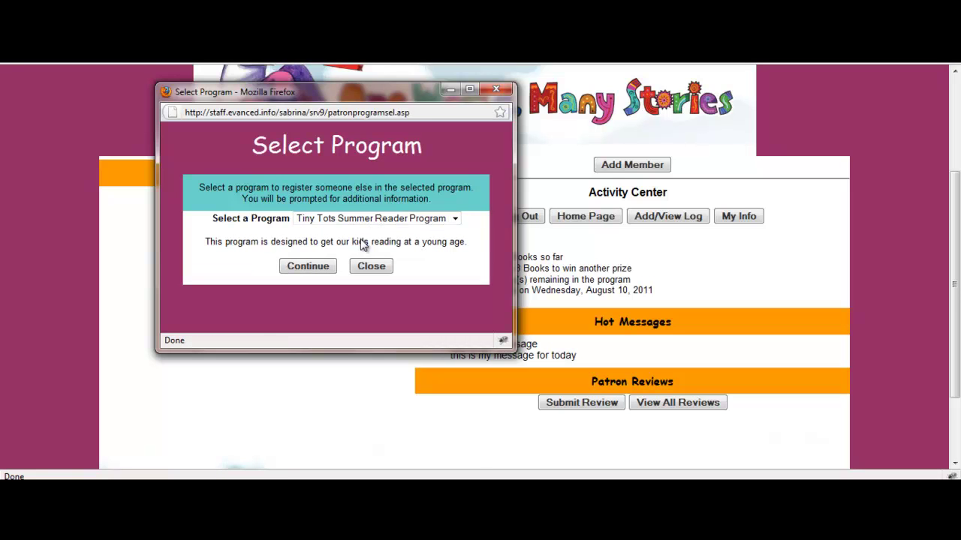
{"action": "left_click", "coordinate": [323, 266]}
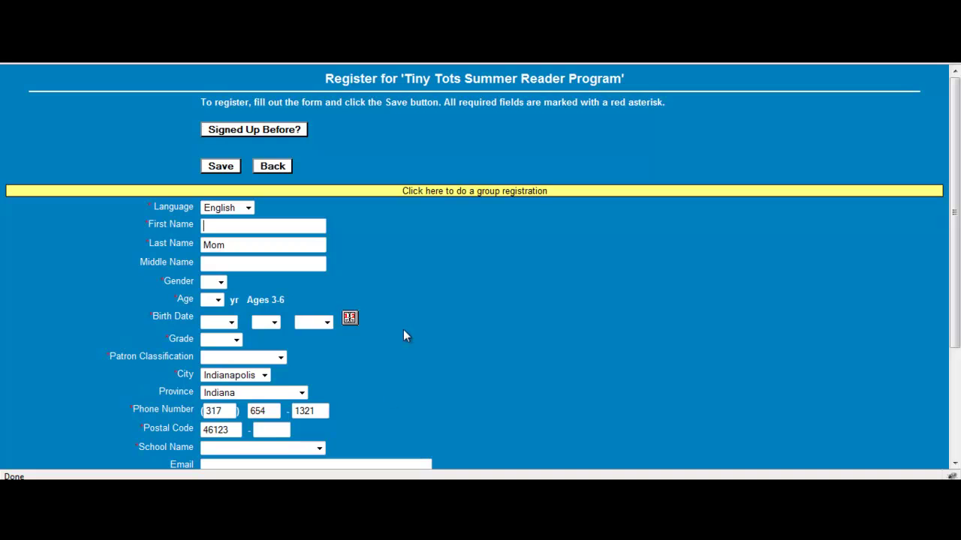
{"action": "type", "text": "Daughter"}
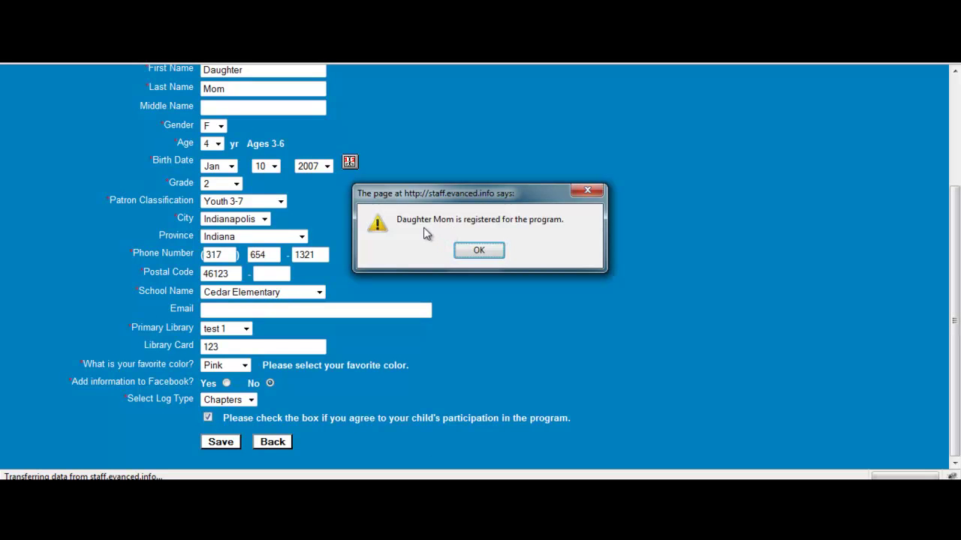
{"action": "left_click", "coordinate": [479, 251]}
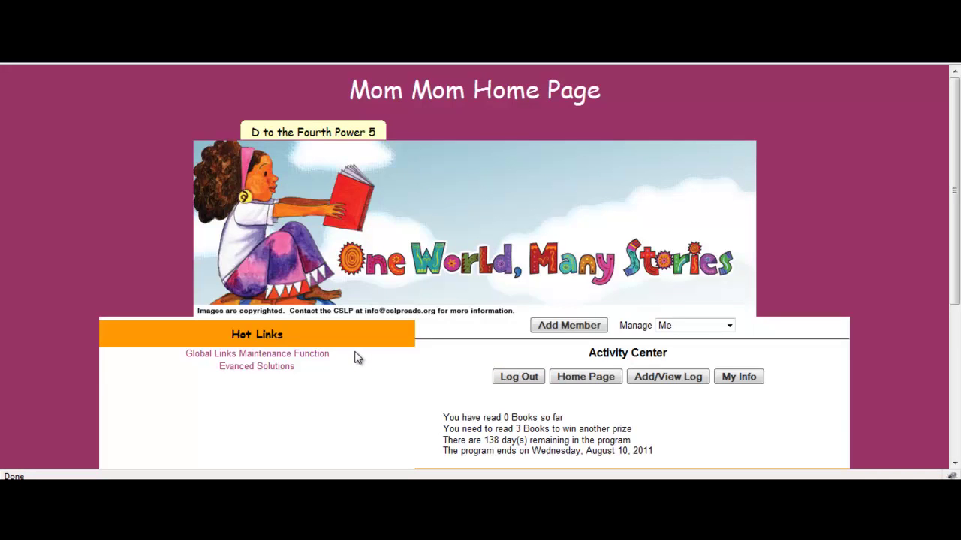
Open the Activity Center's Manage dropdown to list Me and Daughter Mom.
{"action": "scroll", "coordinate": [357, 358], "scroll_direction": "down", "scroll_amount": 2}
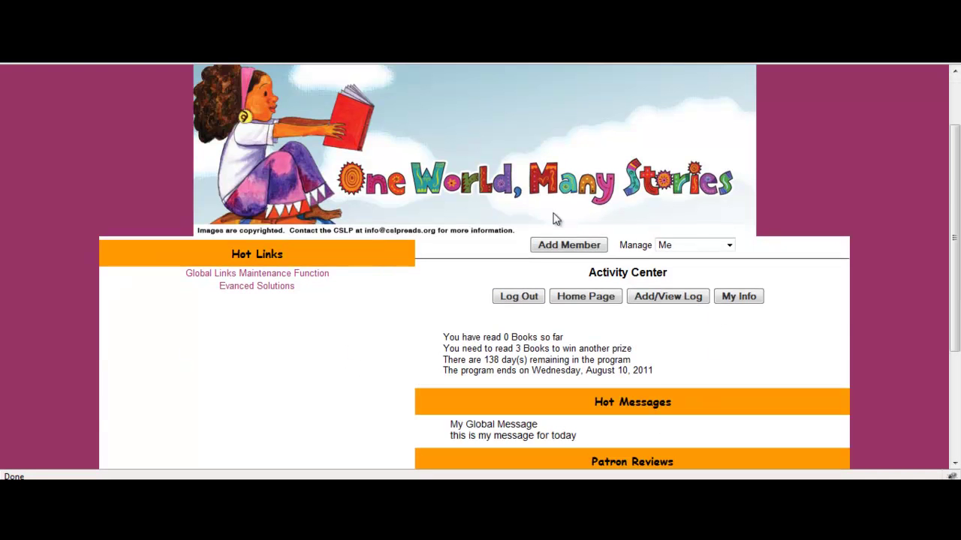
{"action": "scroll", "coordinate": [524, 361], "scroll_direction": "up", "scroll_amount": 2}
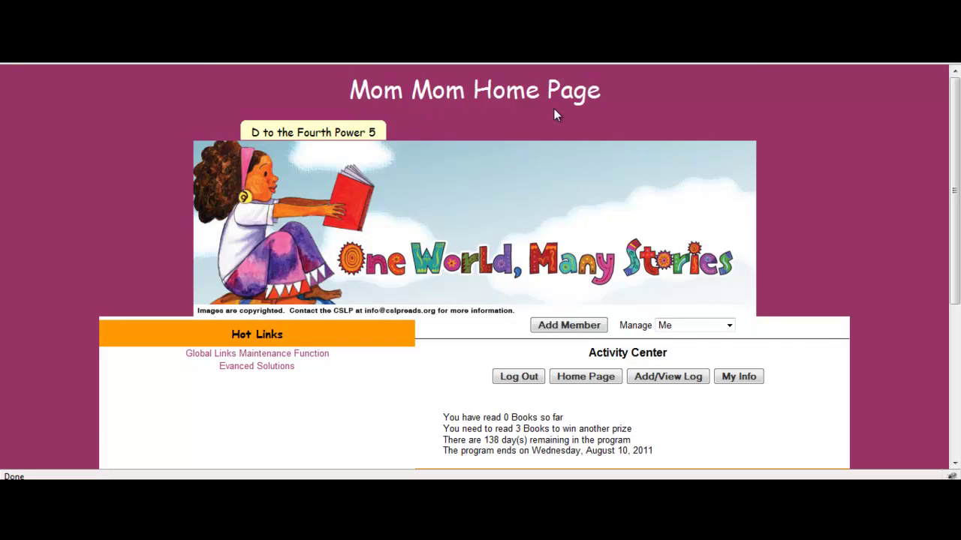
{"action": "scroll", "coordinate": [383, 411], "scroll_direction": "down", "scroll_amount": 2}
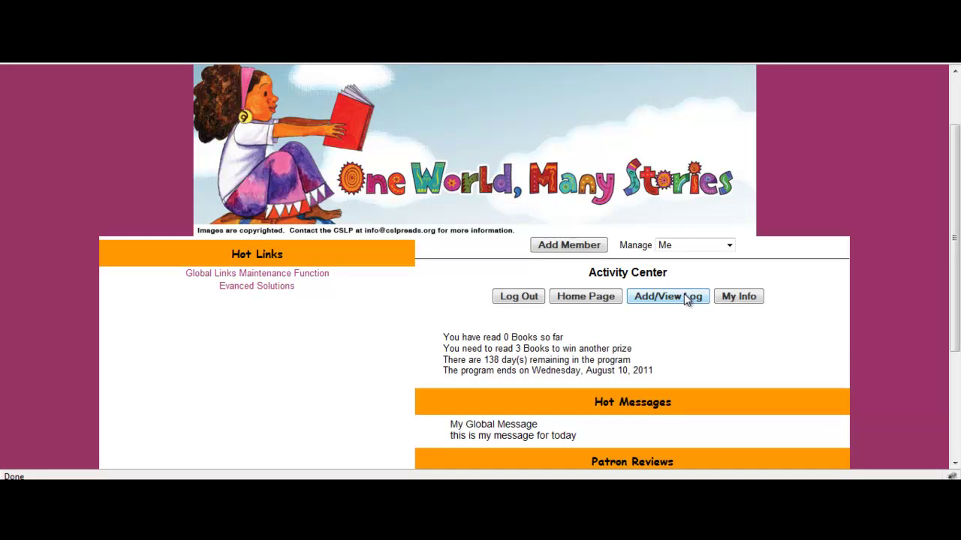
{"action": "scroll", "coordinate": [593, 357], "scroll_direction": "down", "scroll_amount": 4}
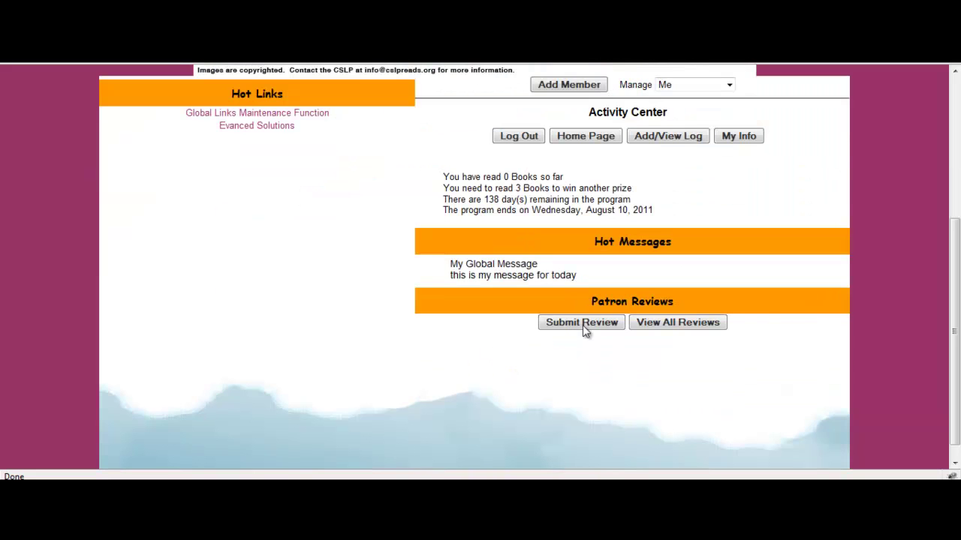
{"action": "scroll", "coordinate": [375, 322], "scroll_direction": "up", "scroll_amount": 4}
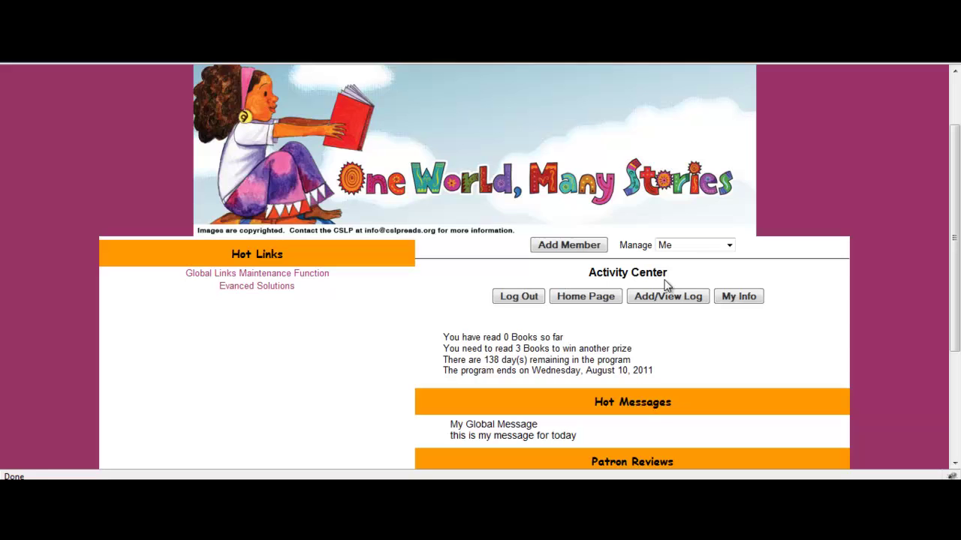
{"action": "left_click", "coordinate": [725, 245]}
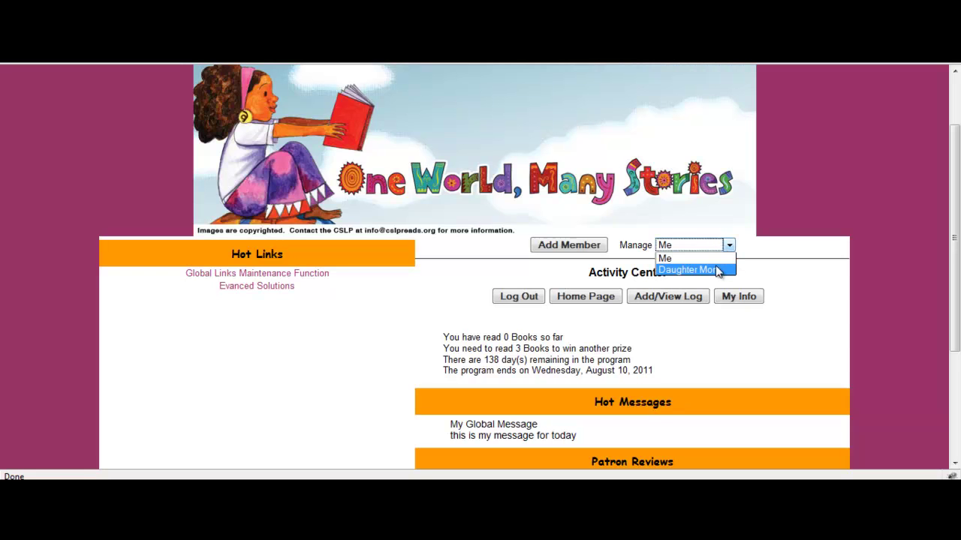
Switch to managing Daughter Mom's Tiny Tots page, then return to the Summer Reader Staff Home Page.
{"action": "left_click", "coordinate": [687, 270]}
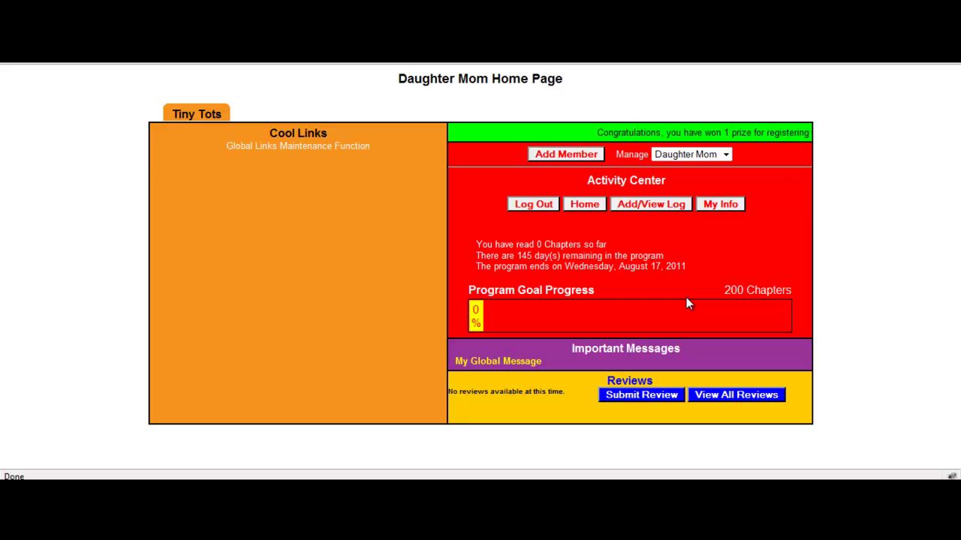
{"action": "left_click", "coordinate": [725, 156]}
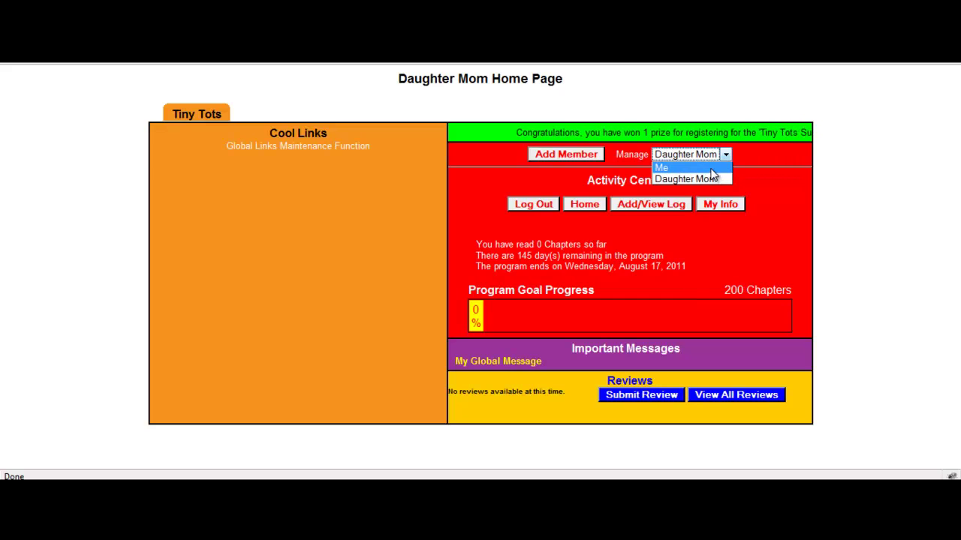
{"action": "left_click", "coordinate": [776, 245]}
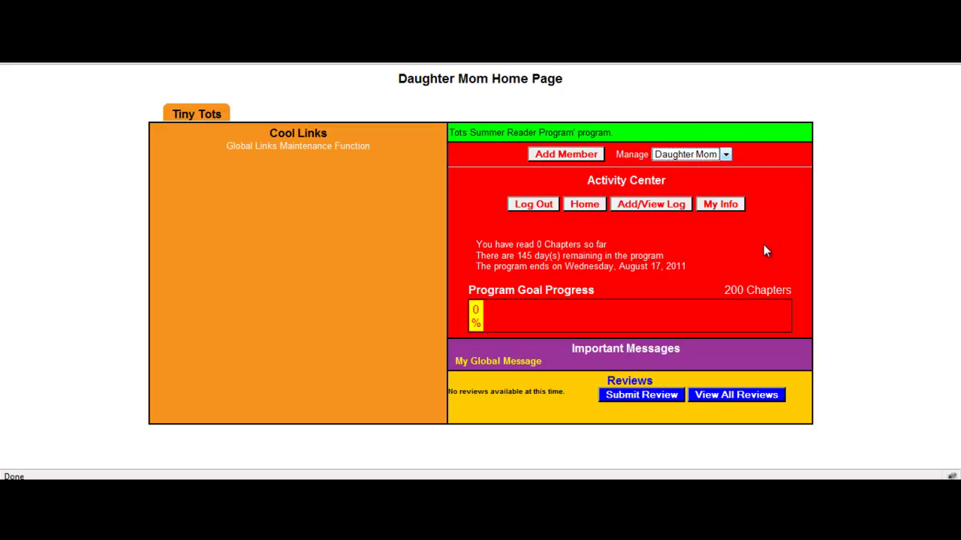
{"action": "left_click", "coordinate": [768, 65]}
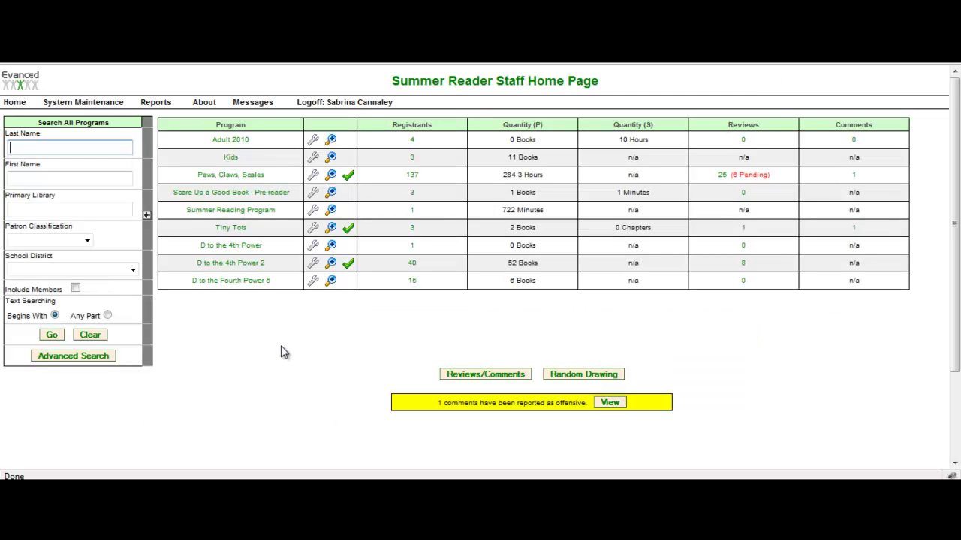
Open D to the Fourth Power 5 in Edit Program and highlight its Family Registration setting.
{"action": "left_click", "coordinate": [72, 103]}
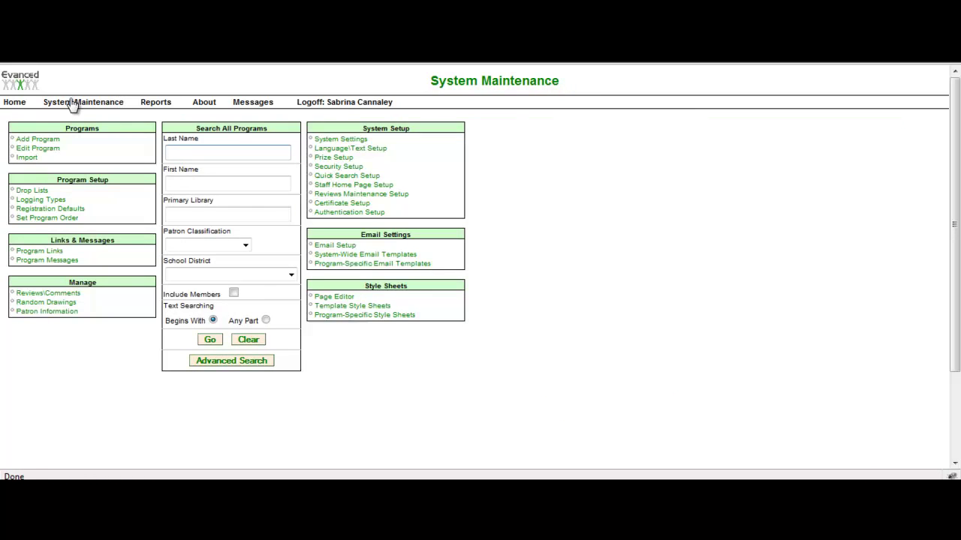
{"action": "left_click", "coordinate": [46, 148]}
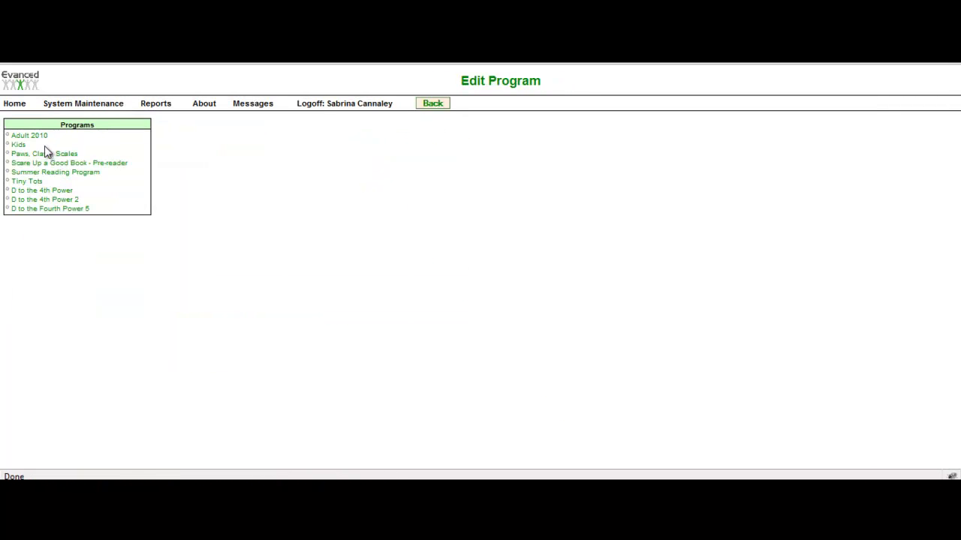
{"action": "left_click", "coordinate": [60, 208]}
{"action": "scroll", "coordinate": [129, 228], "scroll_direction": "down", "scroll_amount": 5}
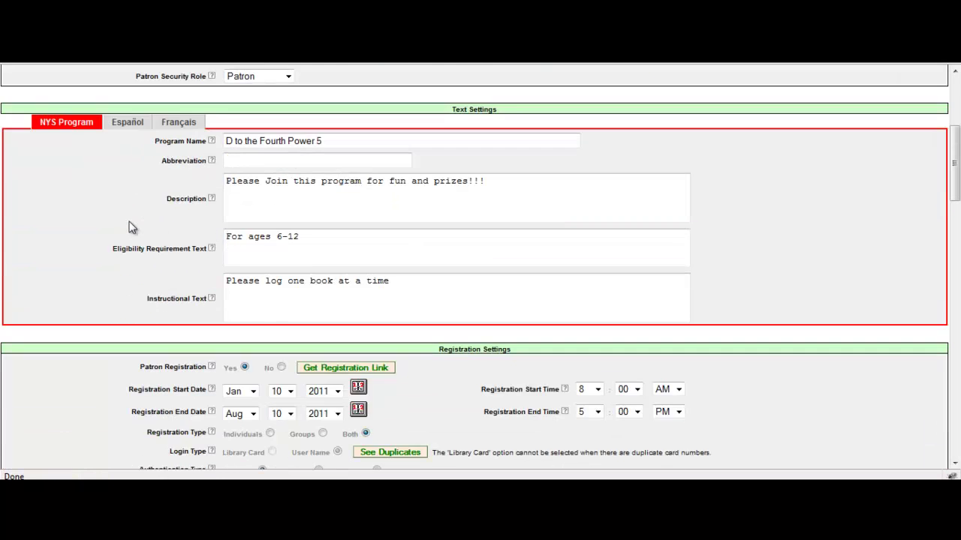
{"action": "scroll", "coordinate": [129, 227], "scroll_direction": "down", "scroll_amount": 4}
{"action": "scroll", "coordinate": [130, 227], "scroll_direction": "down", "scroll_amount": 2}
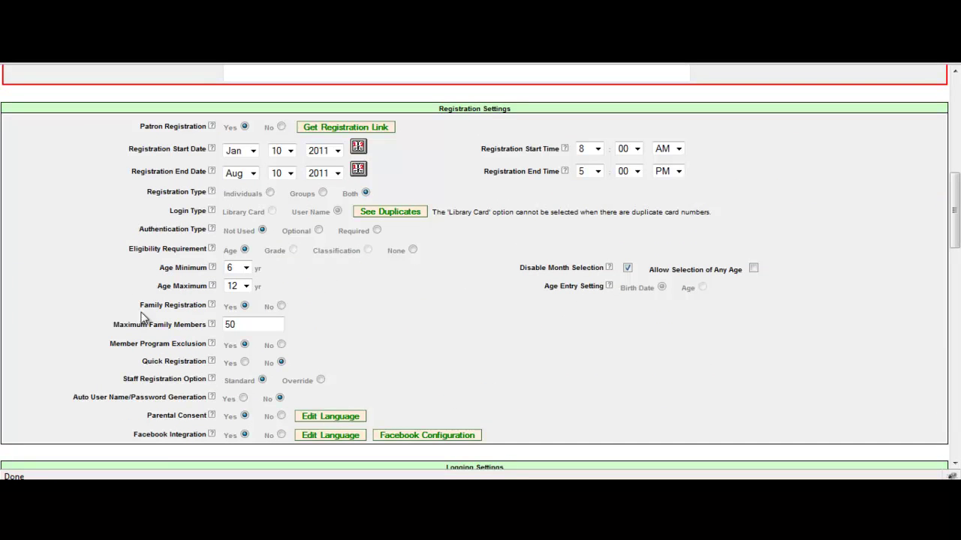
{"action": "left_click_drag", "start_coordinate": [147, 308], "coordinate": [192, 311]}
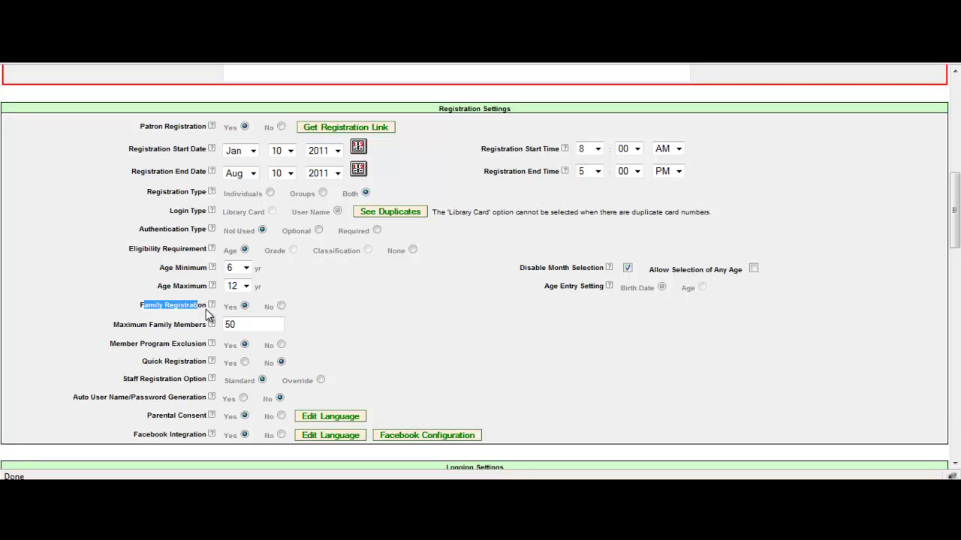
{"action": "left_click", "coordinate": [209, 315]}
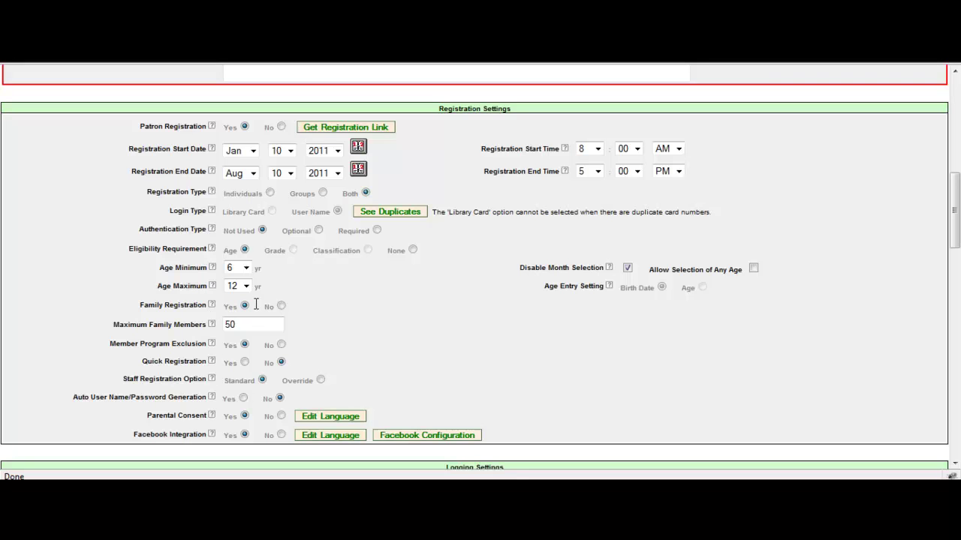
Change Maximum Family Members from 50 to 10 and highlight the Member Program Exclusion setting.
{"action": "double_click", "coordinate": [231, 324]}
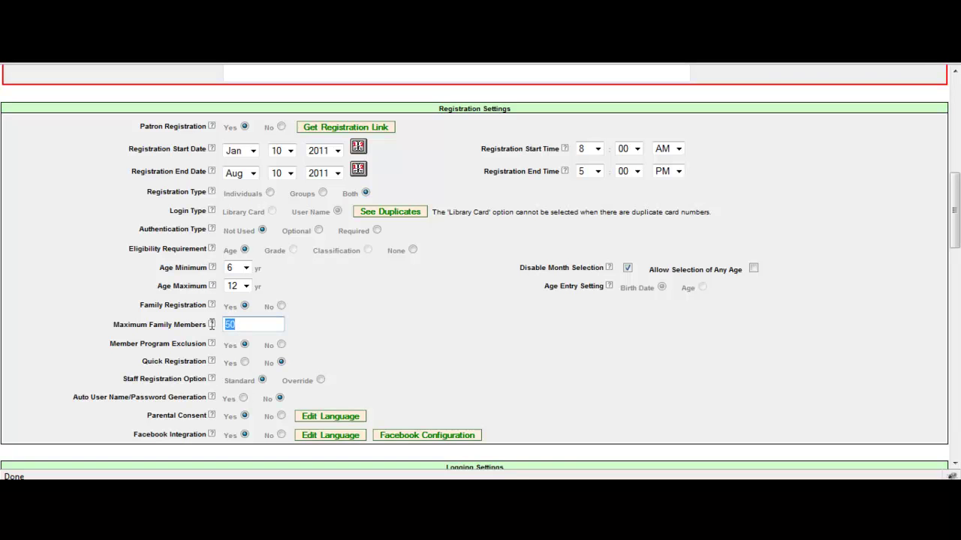
{"action": "type", "text": "10"}
{"action": "triple_click", "coordinate": [402, 351]}
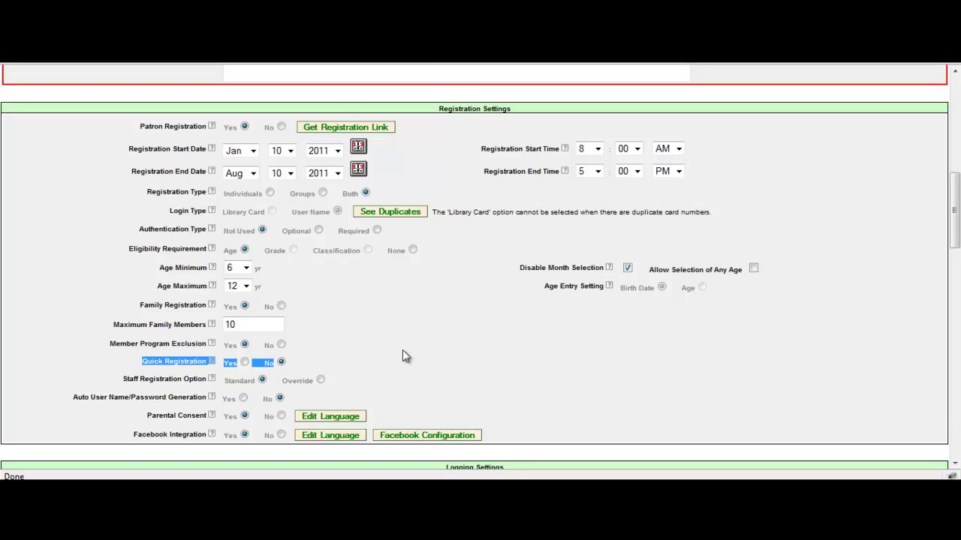
{"action": "left_click", "coordinate": [254, 324]}
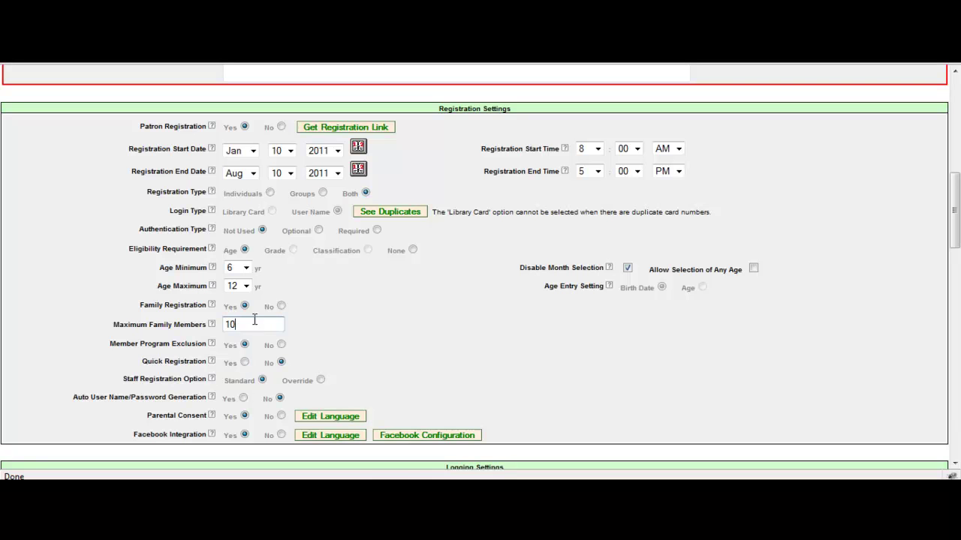
{"action": "key", "text": "BackSpace"}
{"action": "key", "text": "BackSpace"}
{"action": "type", "text": "2"}
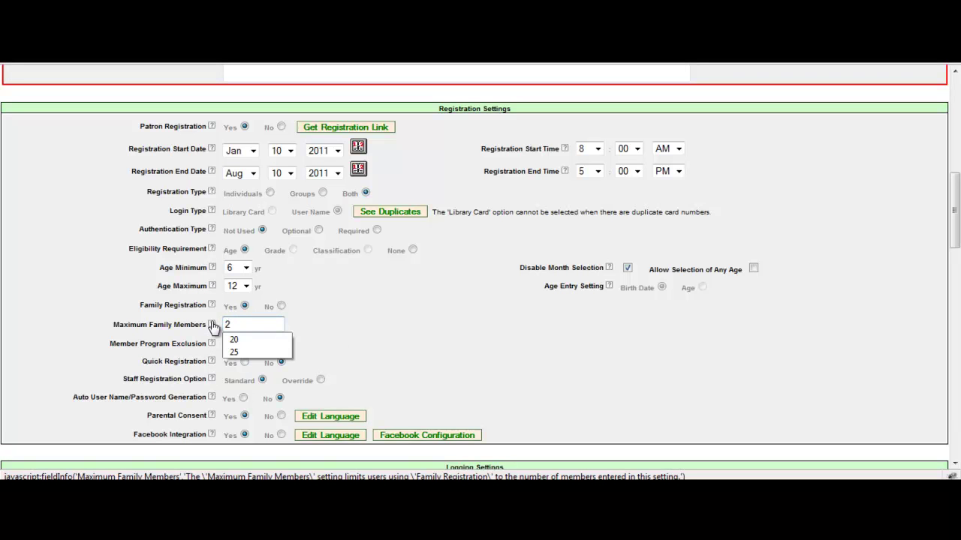
{"action": "key", "text": "BackSpace"}
{"action": "left_click", "coordinate": [244, 325]}
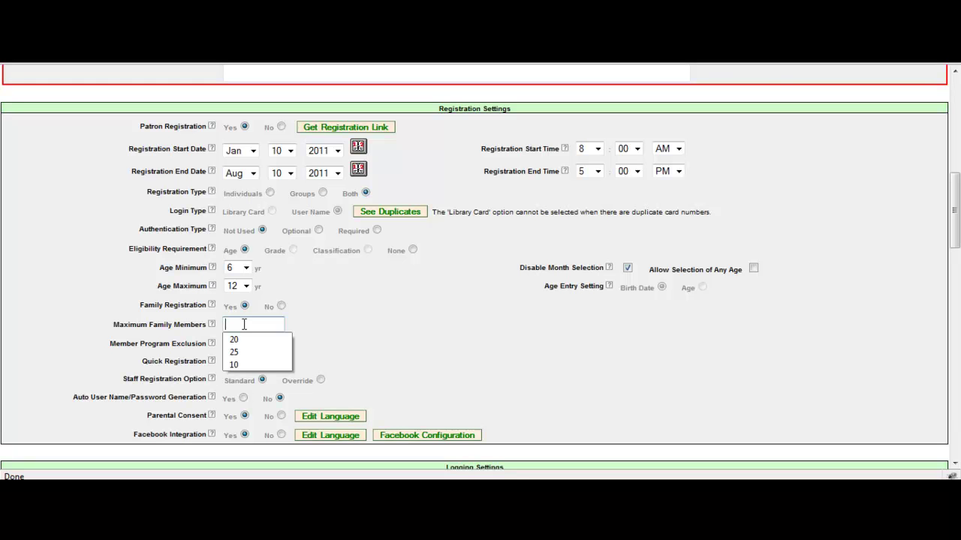
{"action": "type", "text": "10"}
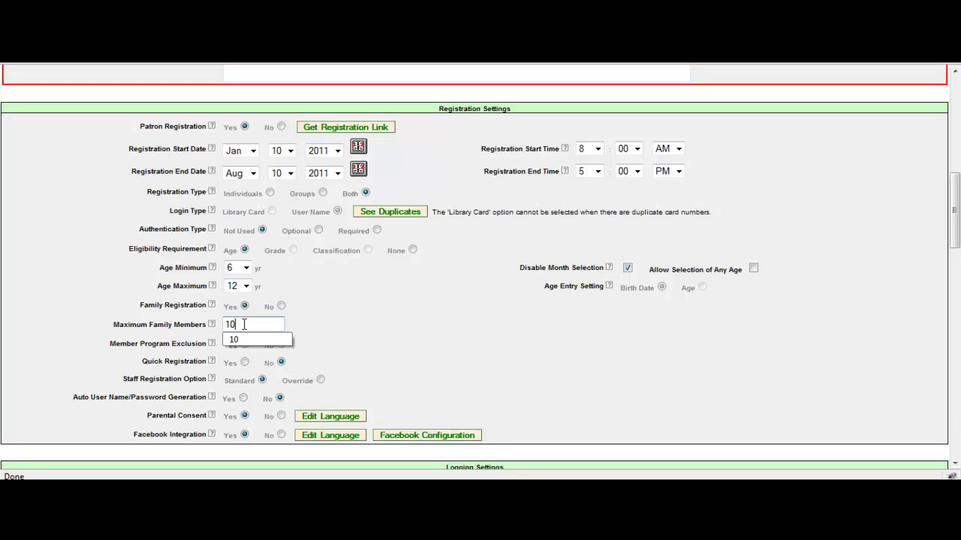
{"action": "left_click", "coordinate": [333, 326]}
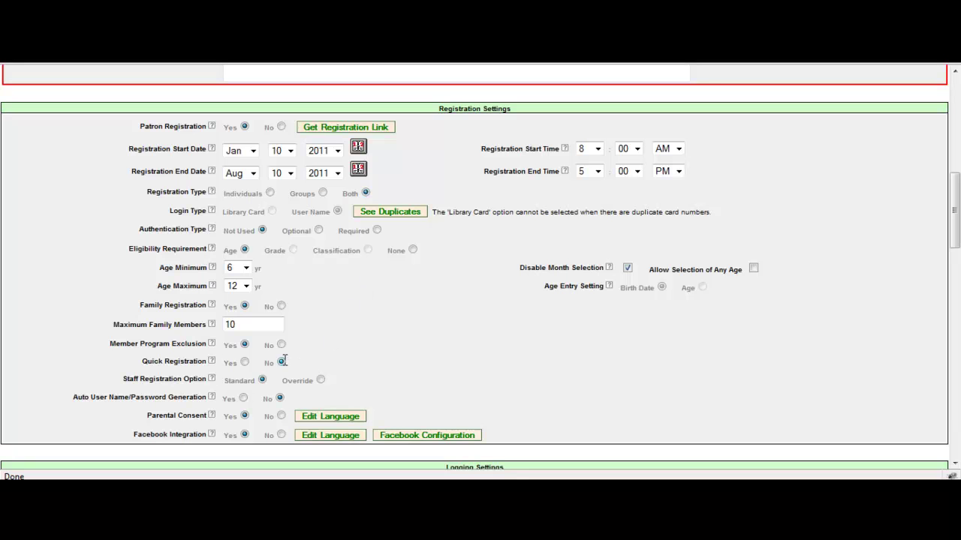
{"action": "left_click_drag", "start_coordinate": [112, 343], "coordinate": [196, 343]}
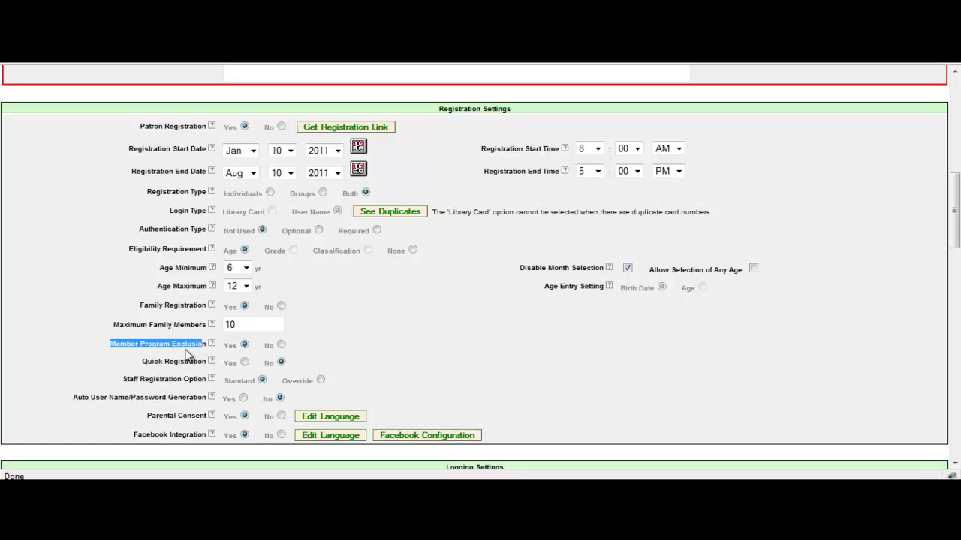
{"action": "left_click", "coordinate": [184, 357]}
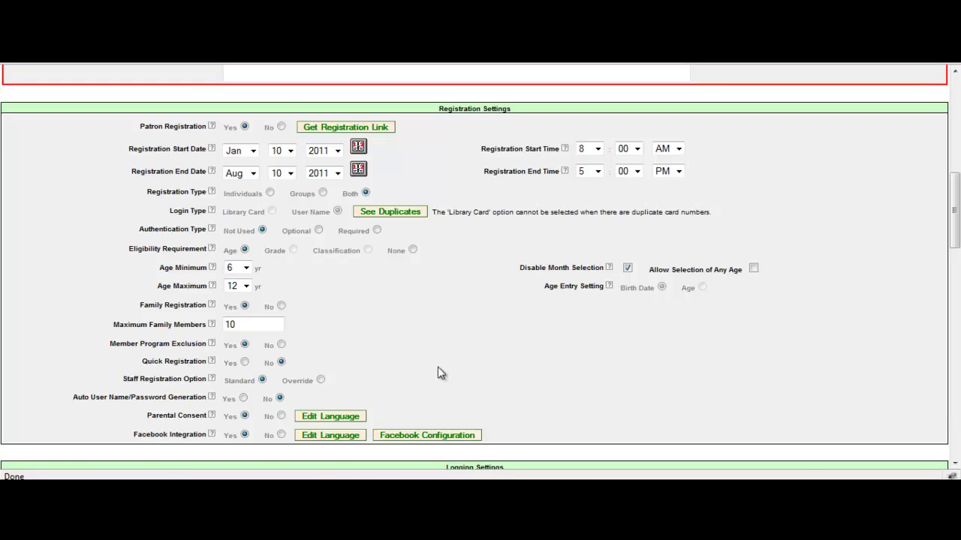
From Daughter Mom's home page, choose Add Member and open the Select a Program list.
{"action": "scroll", "coordinate": [442, 378], "scroll_direction": "up", "scroll_amount": 2}
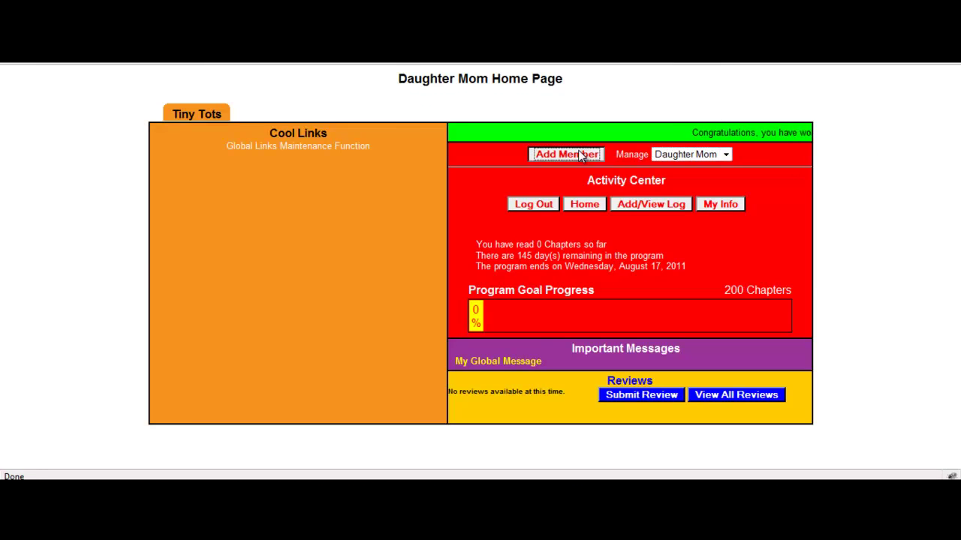
{"action": "left_click", "coordinate": [578, 155]}
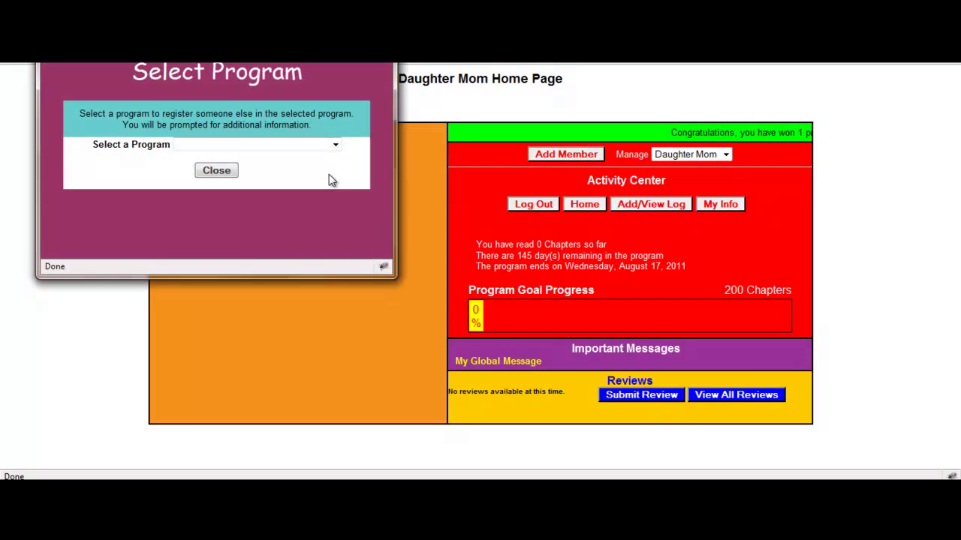
{"action": "left_click", "coordinate": [237, 146]}
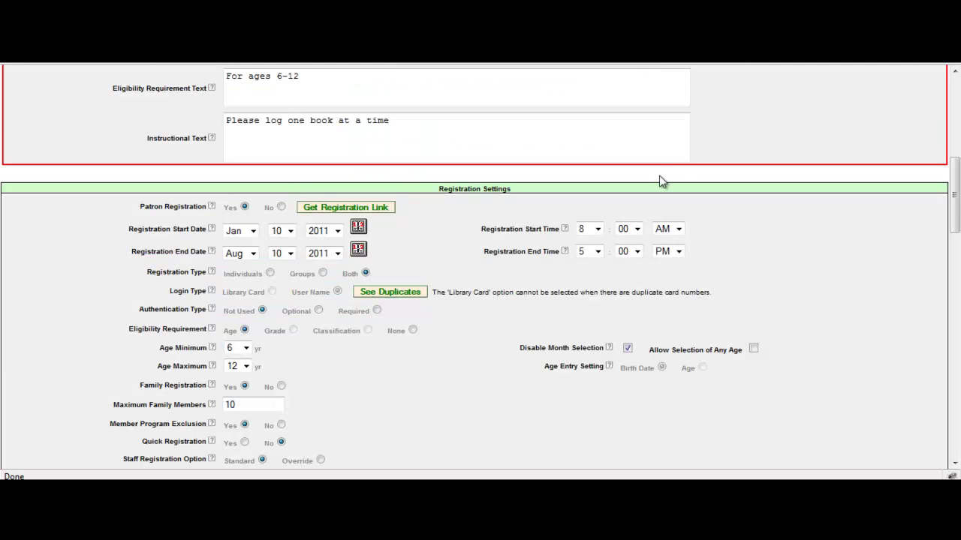
Set Member Program Exclusion to No in the program's Registration Settings.
{"action": "scroll", "coordinate": [476, 279], "scroll_direction": "up", "scroll_amount": 3}
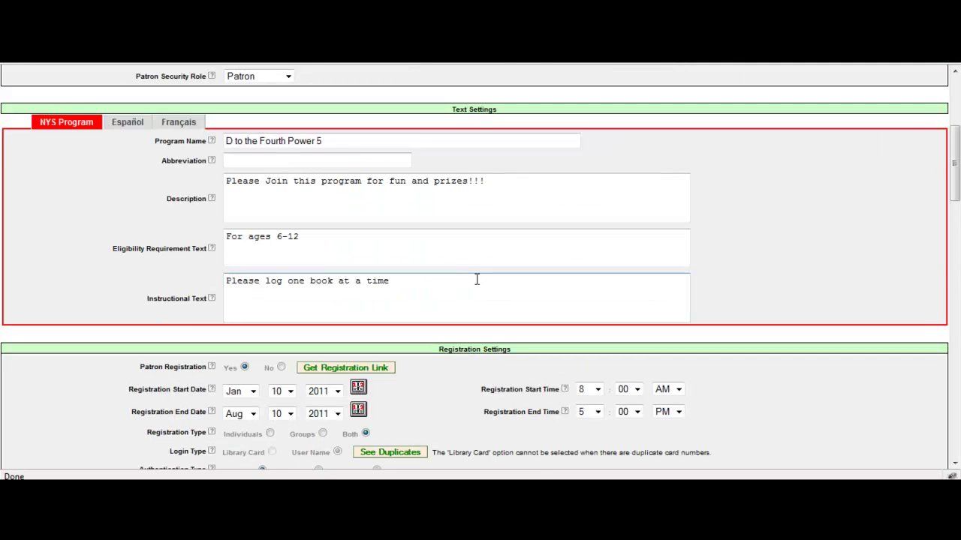
{"action": "scroll", "coordinate": [458, 279], "scroll_direction": "up", "scroll_amount": 3}
{"action": "scroll", "coordinate": [443, 279], "scroll_direction": "down", "scroll_amount": 3}
{"action": "scroll", "coordinate": [459, 290], "scroll_direction": "down", "scroll_amount": 3}
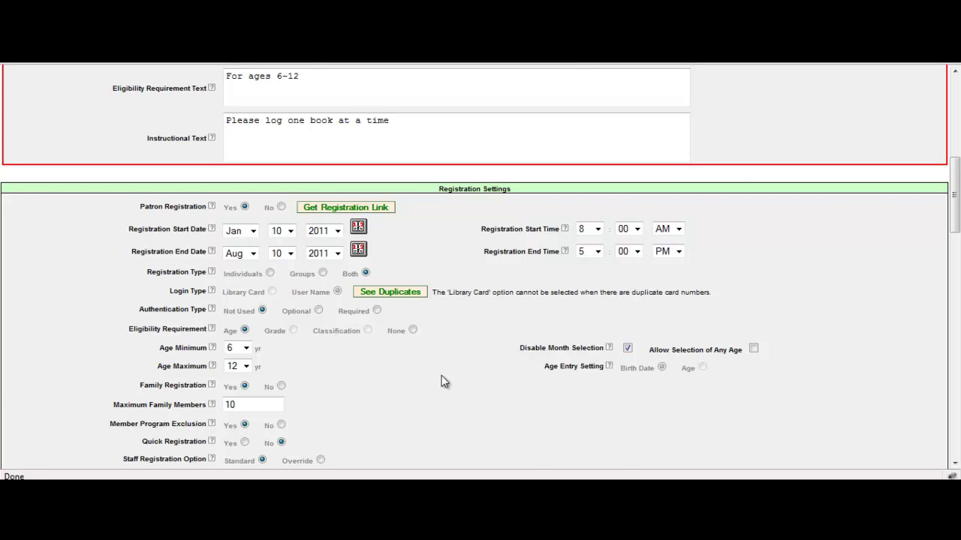
{"action": "scroll", "coordinate": [444, 380], "scroll_direction": "down", "scroll_amount": 3}
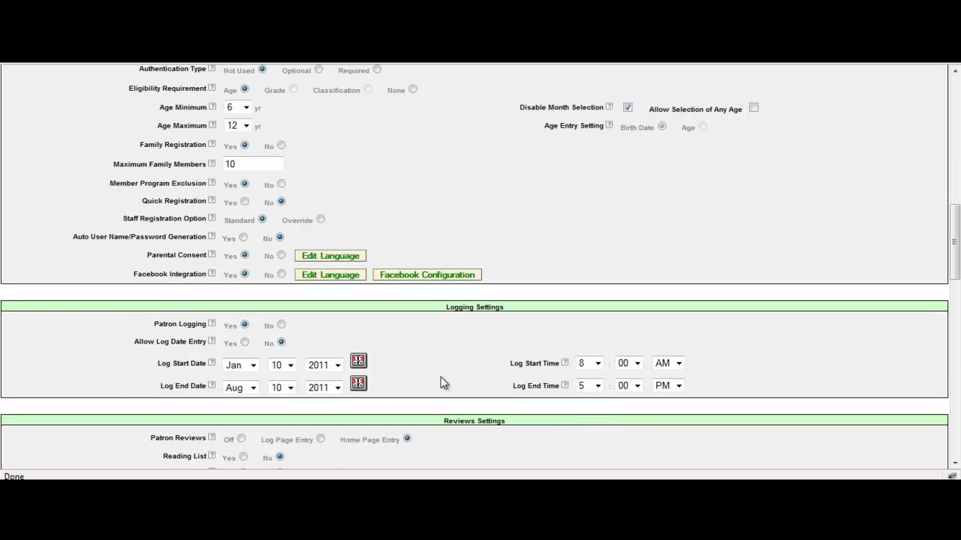
{"action": "scroll", "coordinate": [441, 377], "scroll_direction": "down", "scroll_amount": 3}
{"action": "scroll", "coordinate": [440, 376], "scroll_direction": "up", "scroll_amount": 4}
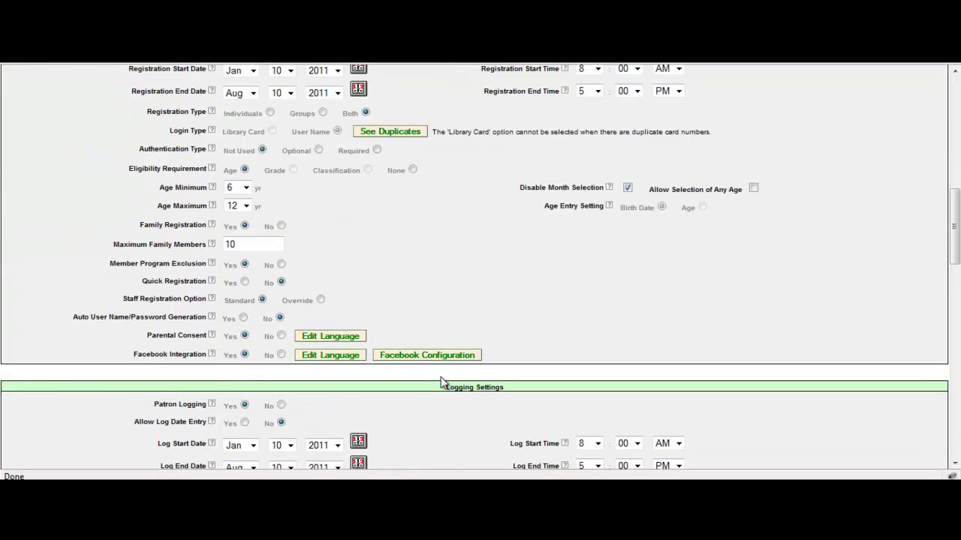
{"action": "scroll", "coordinate": [441, 378], "scroll_direction": "up", "scroll_amount": 2}
{"action": "scroll", "coordinate": [441, 377], "scroll_direction": "down", "scroll_amount": 1}
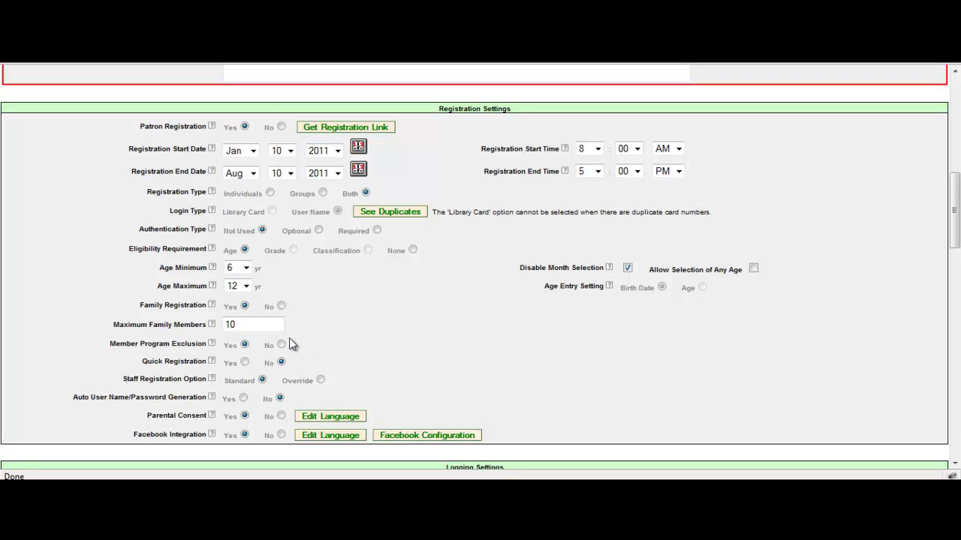
{"action": "left_click", "coordinate": [282, 345]}
{"action": "scroll", "coordinate": [368, 435], "scroll_direction": "down", "scroll_amount": 20}
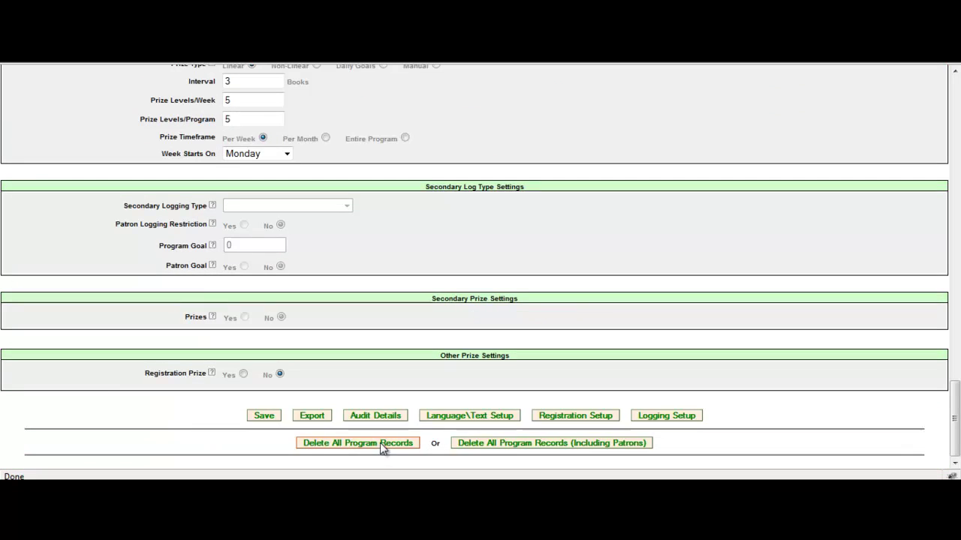
{"action": "left_click", "coordinate": [271, 416]}
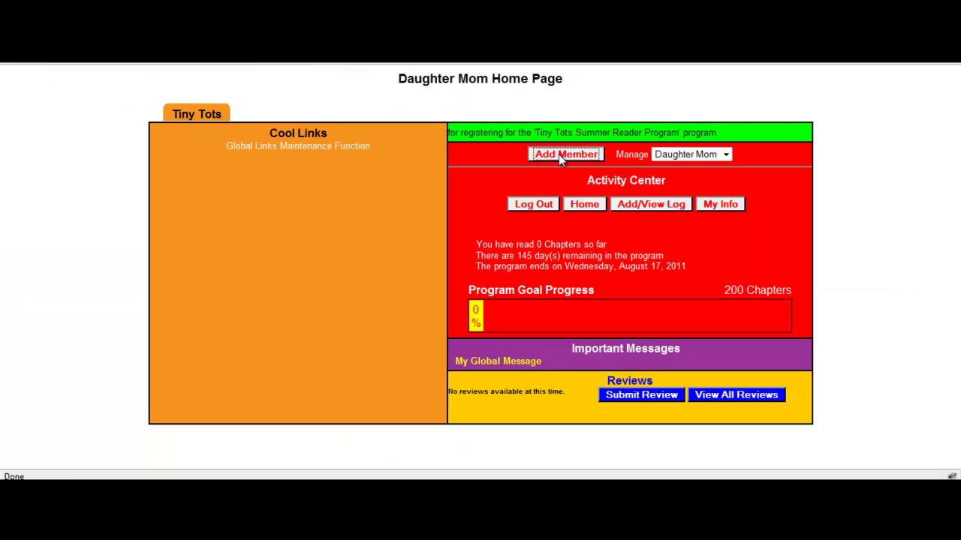
{"action": "left_click", "coordinate": [560, 151]}
{"action": "left_click", "coordinate": [332, 145]}
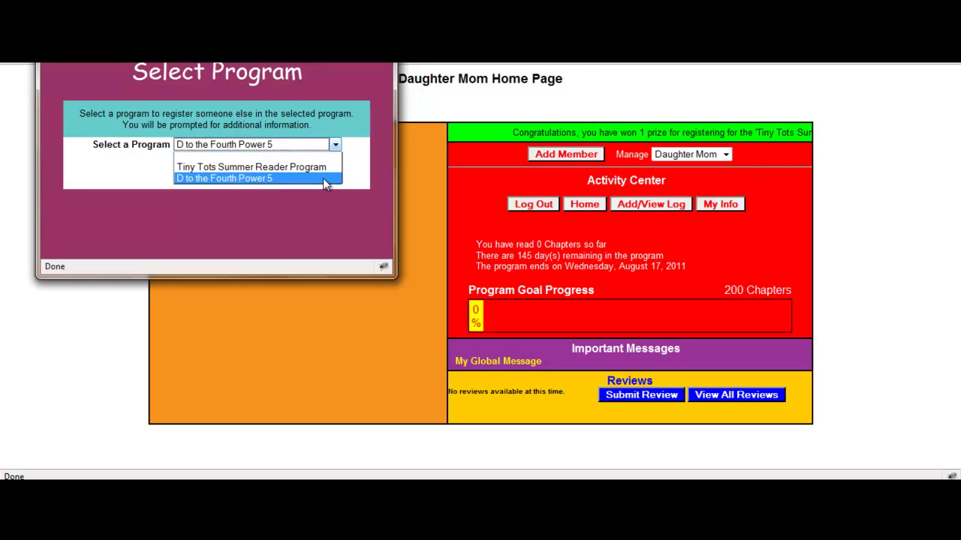
{"action": "left_click", "coordinate": [323, 178]}
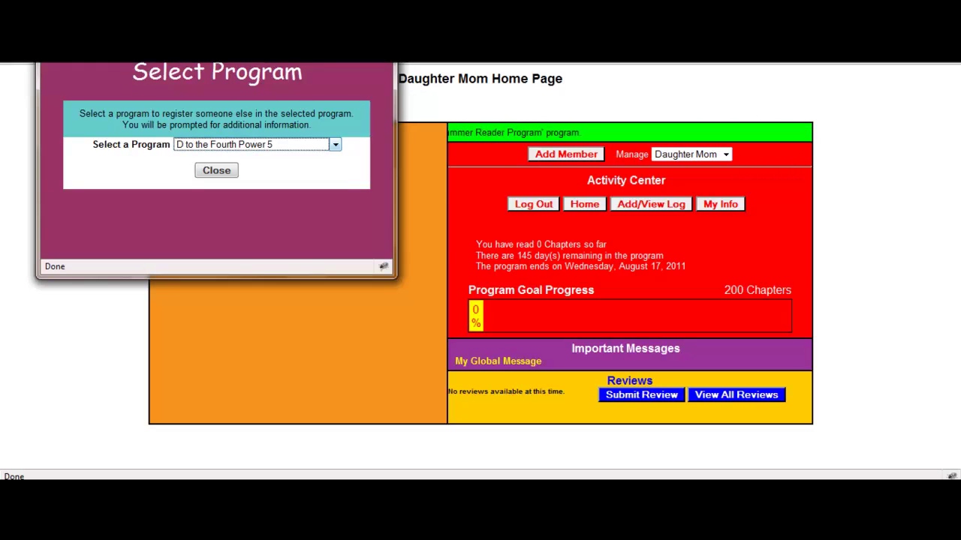
{"action": "left_click", "coordinate": [216, 170]}
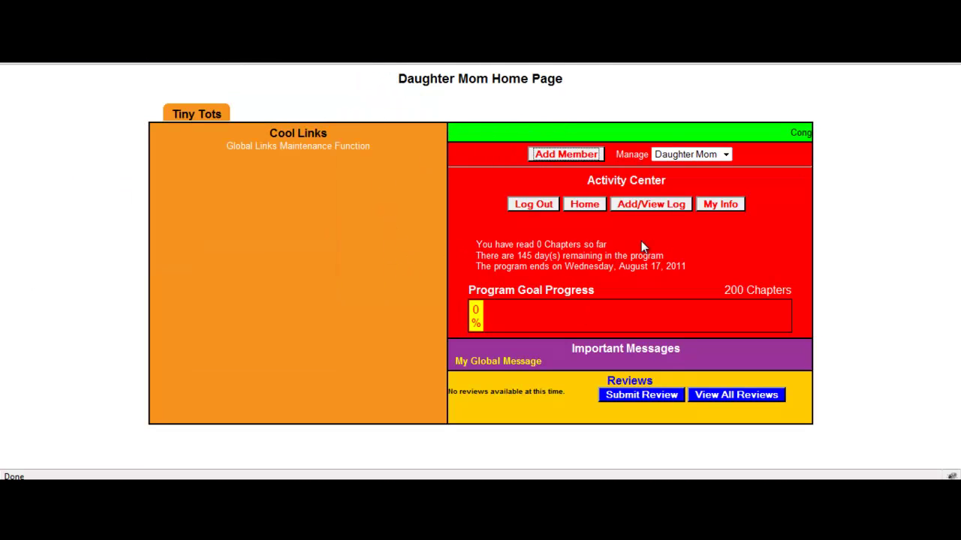
From the staff Home page, list all D to the Fourth Power 5 patrons, showing Mom with the preschool group.
{"action": "left_click", "coordinate": [757, 66]}
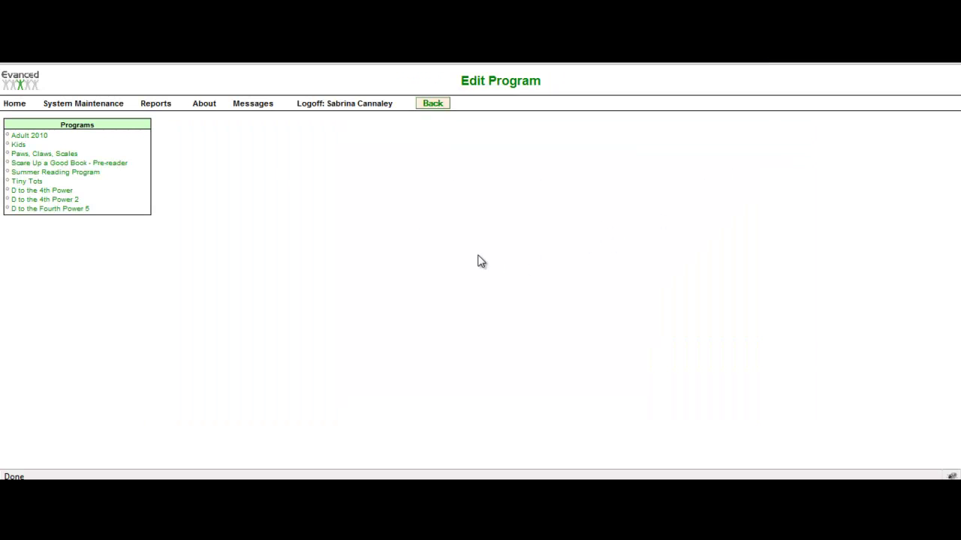
{"action": "left_click", "coordinate": [14, 107]}
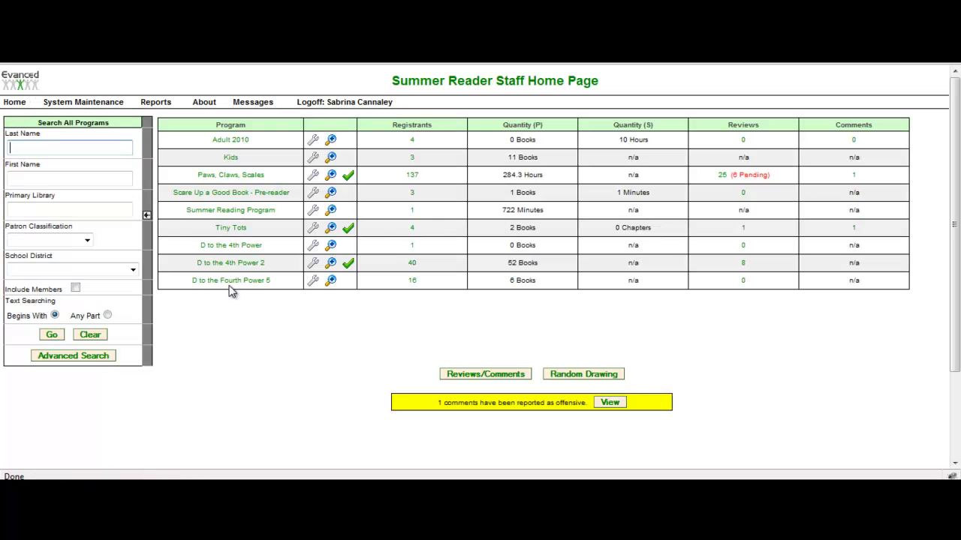
{"action": "left_click", "coordinate": [261, 284]}
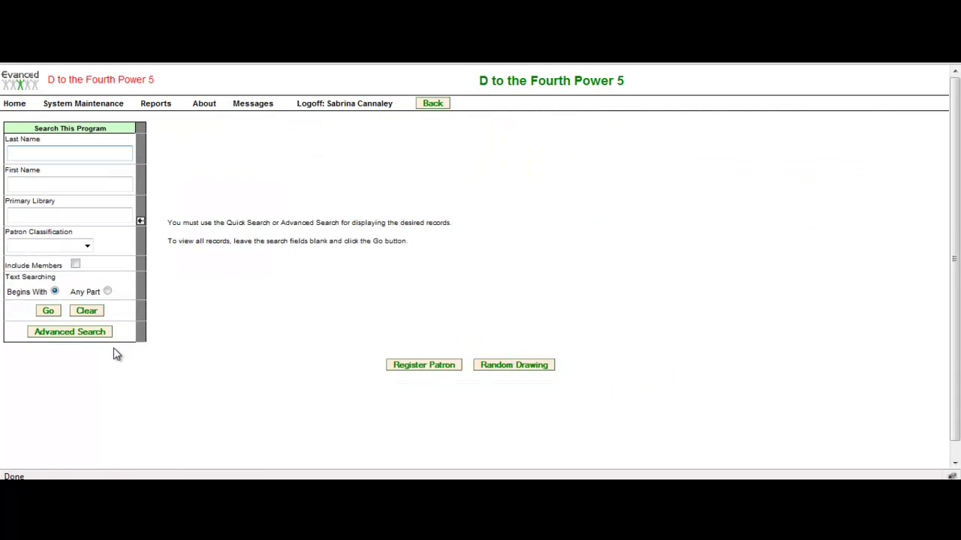
{"action": "left_click", "coordinate": [48, 311]}
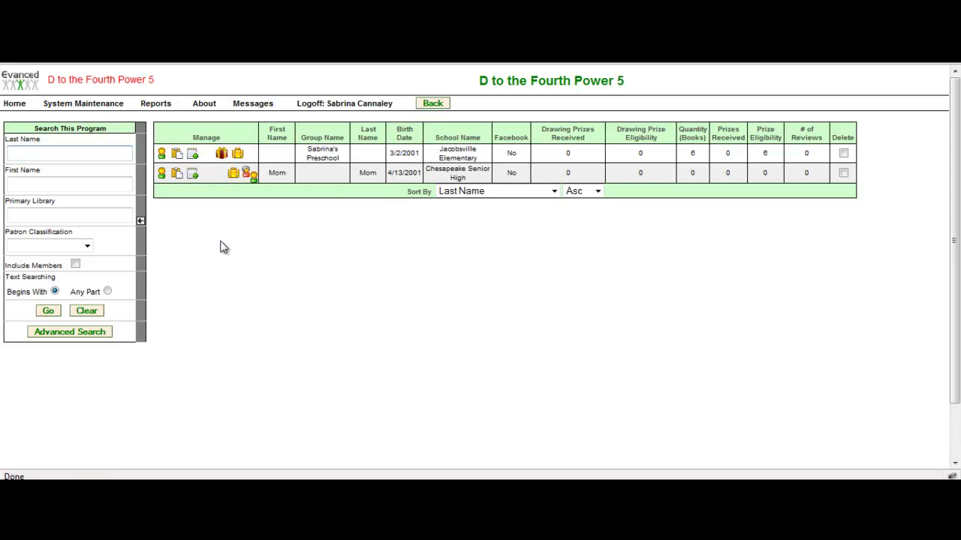
{"action": "mouse_move", "coordinate": [296, 155]}
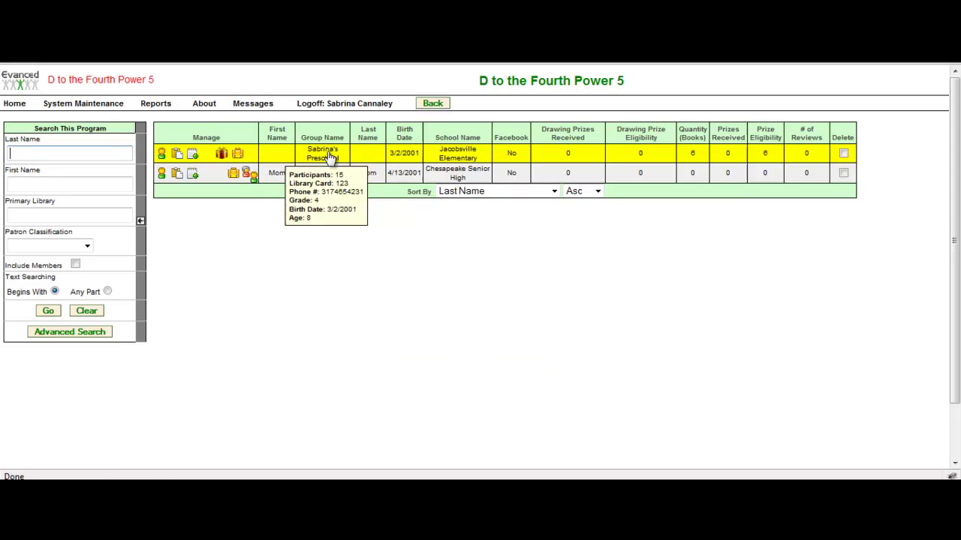
{"action": "mouse_move", "coordinate": [269, 185]}
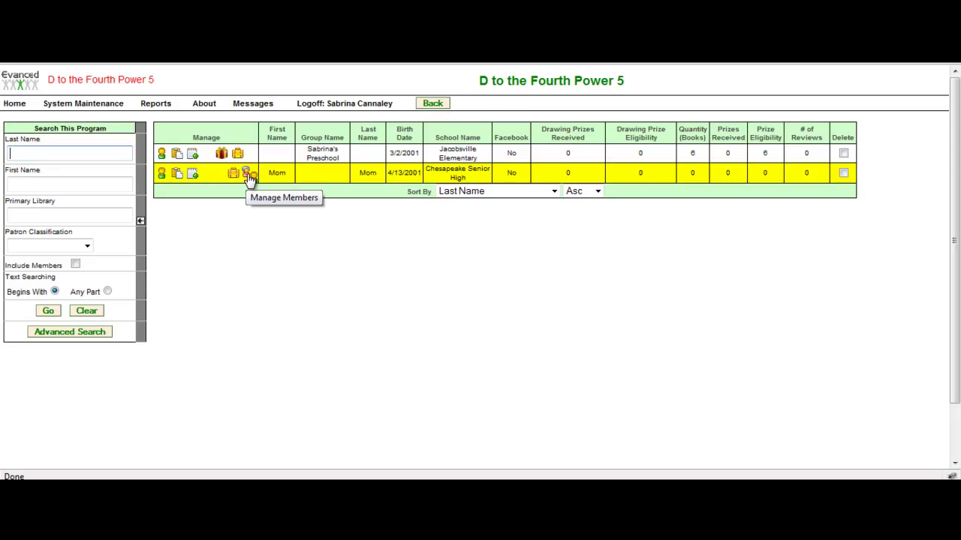
{"action": "left_click", "coordinate": [249, 177]}
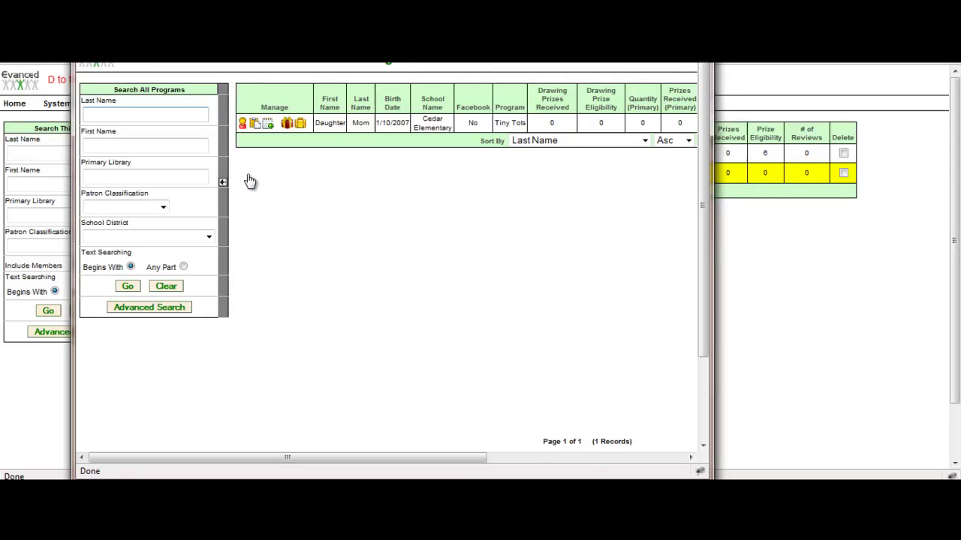
{"action": "mouse_move", "coordinate": [385, 134]}
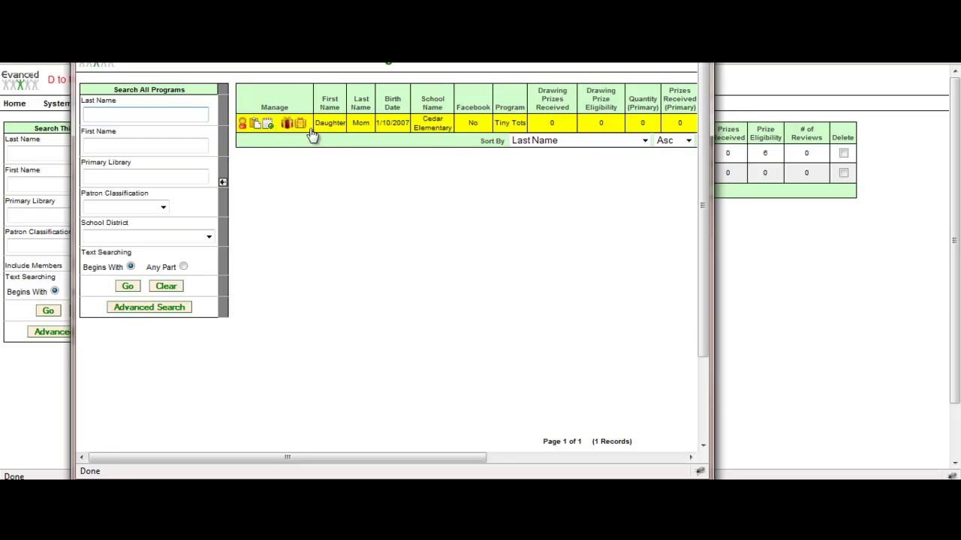
{"action": "left_click_drag", "start_coordinate": [477, 459], "coordinate": [661, 454]}
{"action": "key", "text": "ctrl+w"}
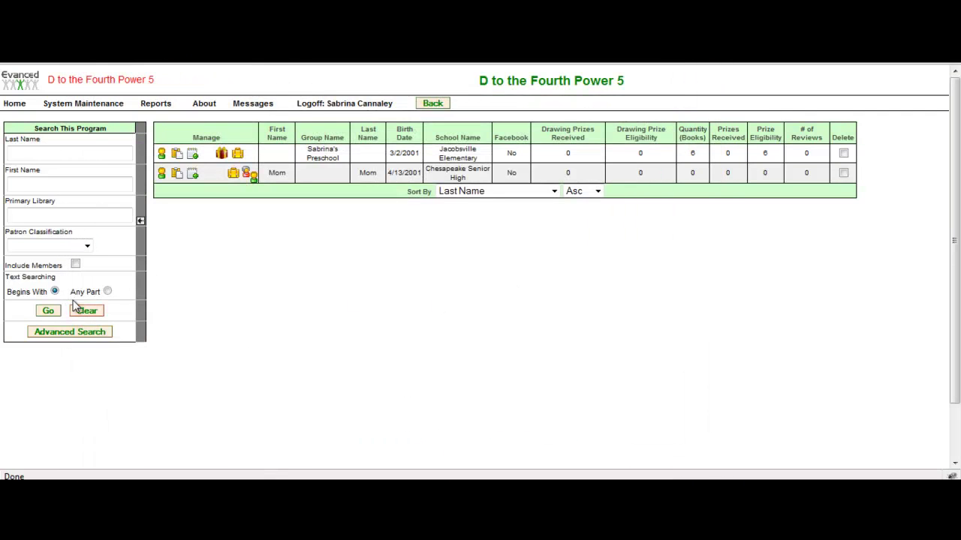
Open Tiny Tots and review the daughter's registration details, saving back to the patron list.
{"action": "left_click", "coordinate": [15, 109]}
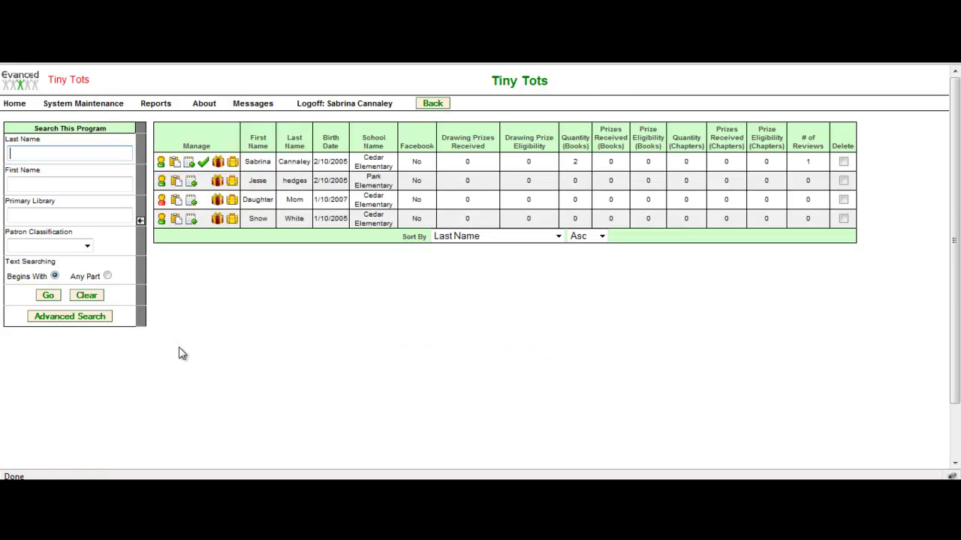
{"action": "mouse_move", "coordinate": [256, 204]}
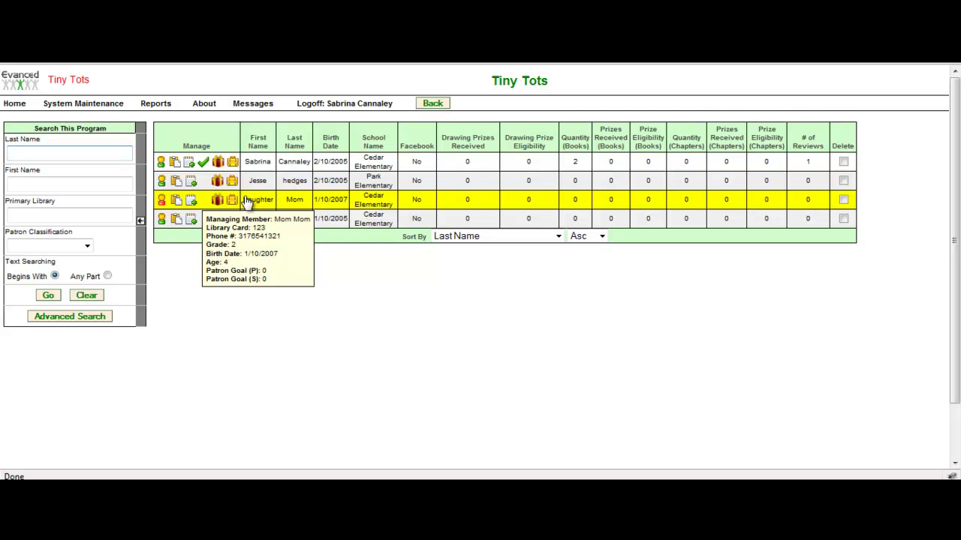
{"action": "left_click", "coordinate": [161, 204]}
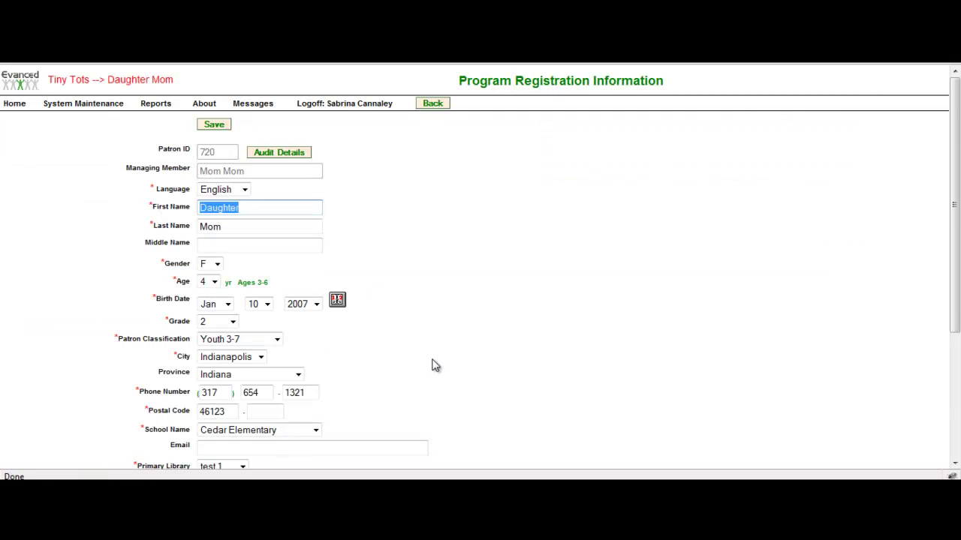
{"action": "scroll", "coordinate": [436, 367], "scroll_direction": "down", "scroll_amount": 3}
{"action": "scroll", "coordinate": [436, 371], "scroll_direction": "down", "scroll_amount": 1}
{"action": "left_click", "coordinate": [215, 446]}
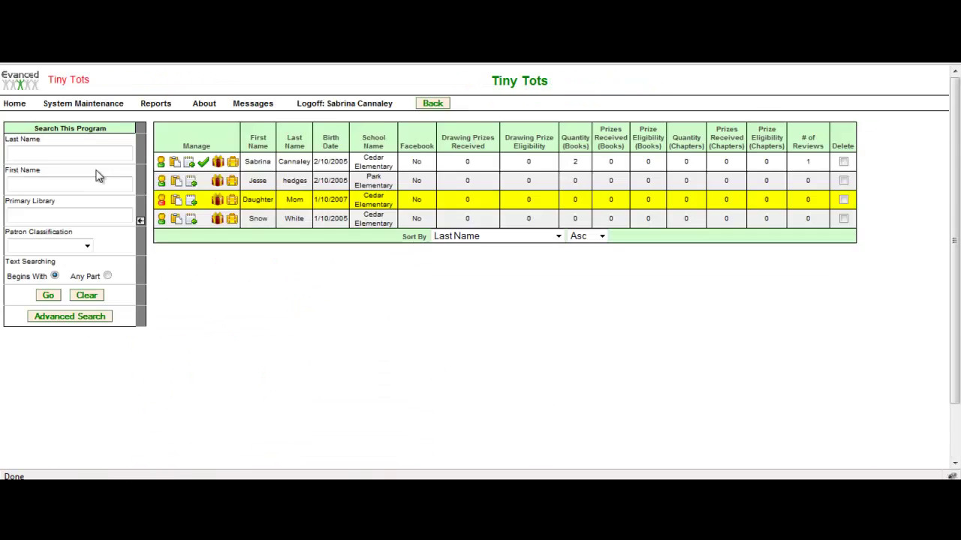
Check the daughter's reading log, another patron's review form, and the Tiny Tots prize summary.
{"action": "left_click", "coordinate": [174, 203]}
{"action": "key", "text": "alt+Left"}
{"action": "left_click", "coordinate": [192, 219]}
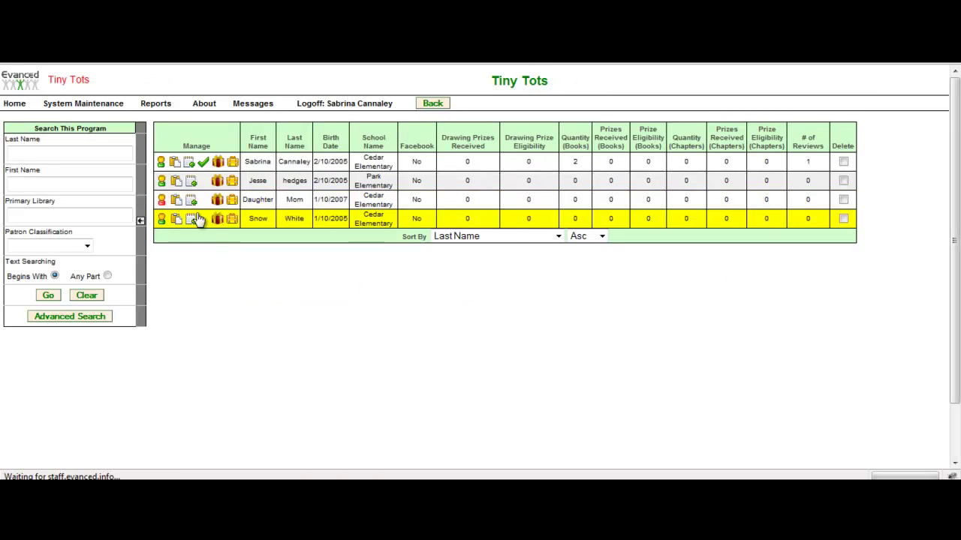
{"action": "key", "text": "alt+Left"}
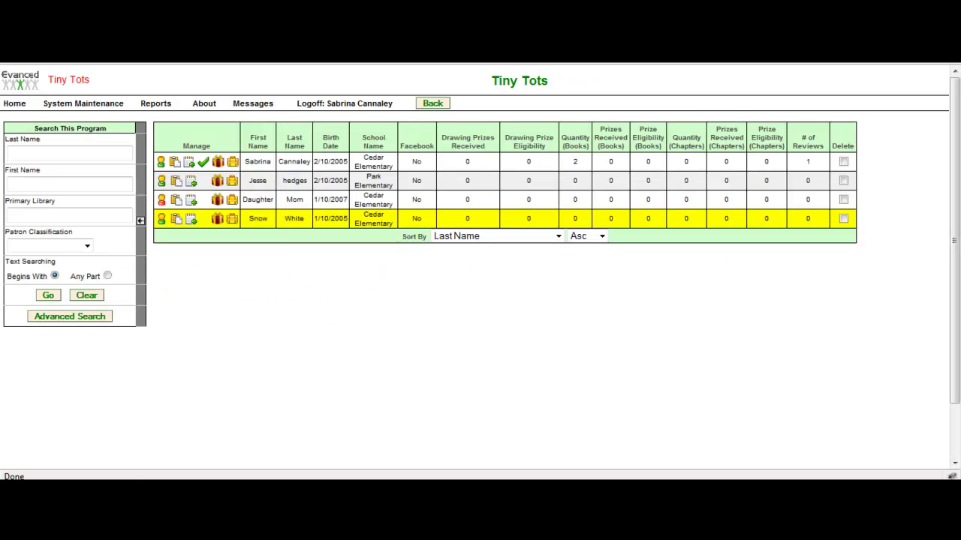
{"action": "left_click", "coordinate": [218, 202]}
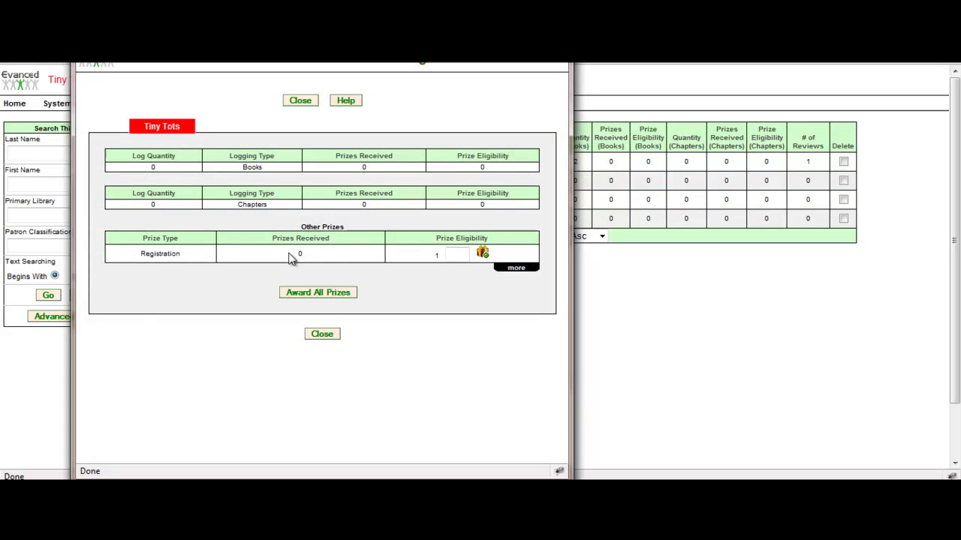
{"action": "key", "text": "alt+F4"}
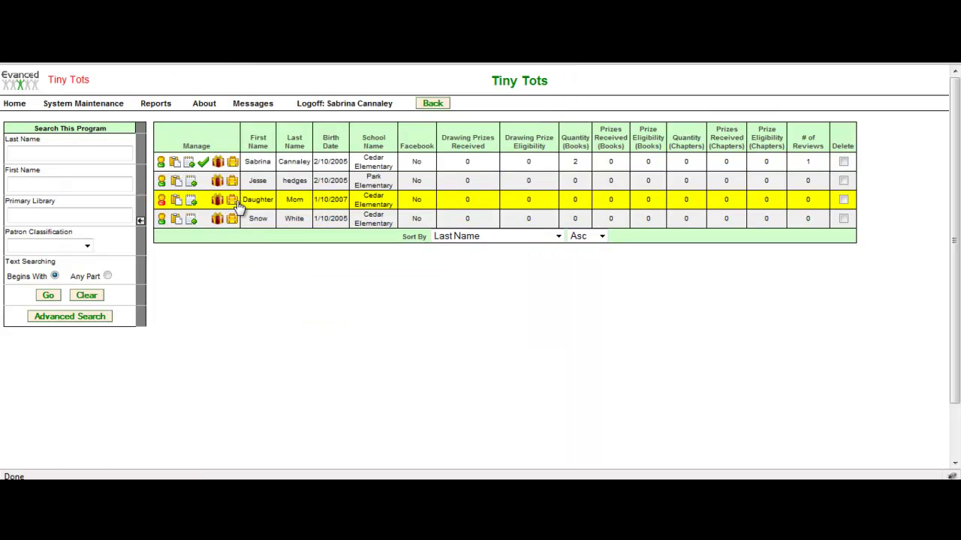